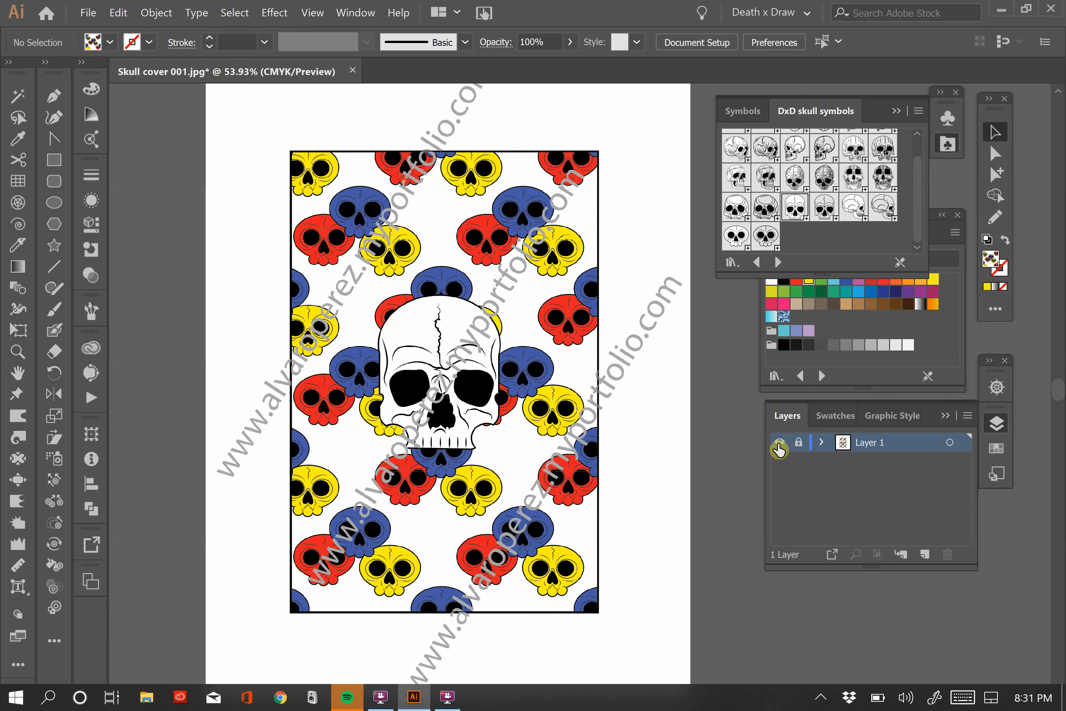
Step: Hide Layer 1 and add a new, empty layer above it as the target for the artwork
{"action": "left_click", "coordinate": [779, 442]}
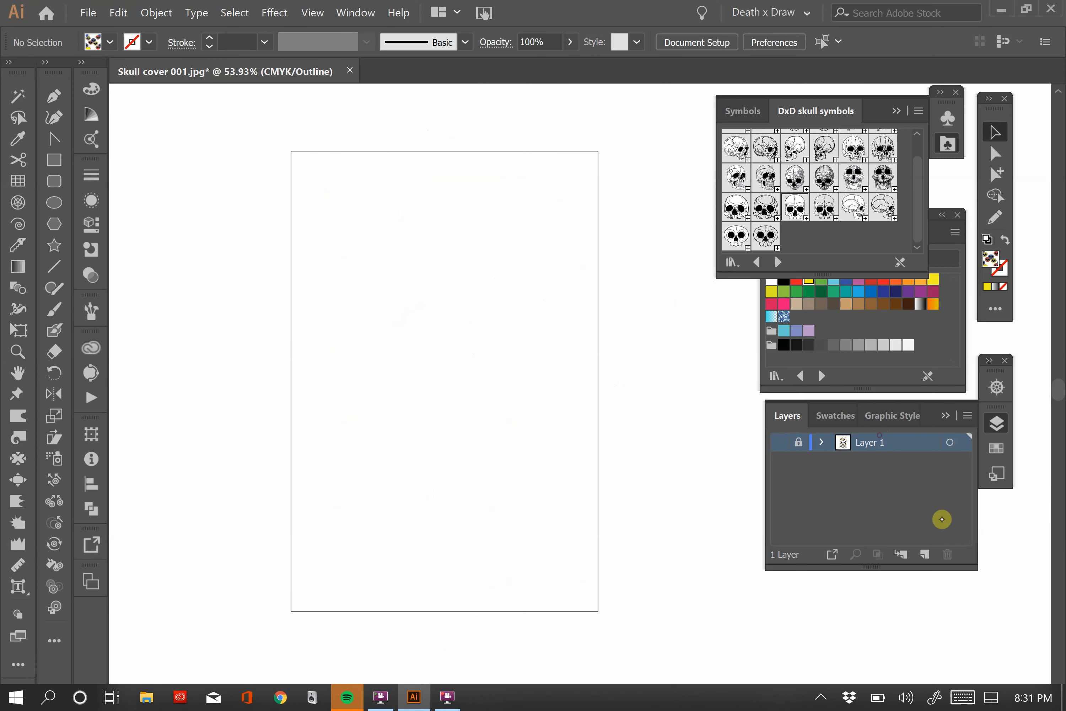
{"action": "left_click", "coordinate": [927, 551]}
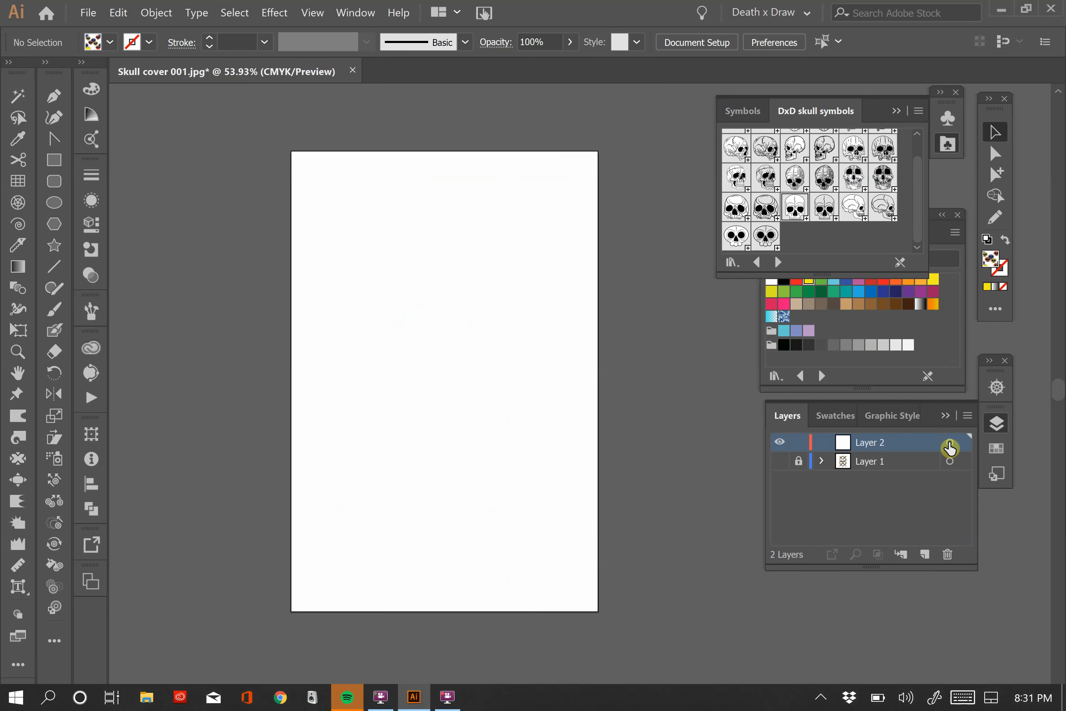
{"action": "left_click", "coordinate": [949, 442]}
Step: Place the last two skull symbols of the DxD skull symbols library on opposite sides of the artboard
{"action": "left_click_drag", "start_coordinate": [736, 236], "coordinate": [265, 339]}
{"action": "left_click_drag", "start_coordinate": [766, 236], "coordinate": [622, 433]}
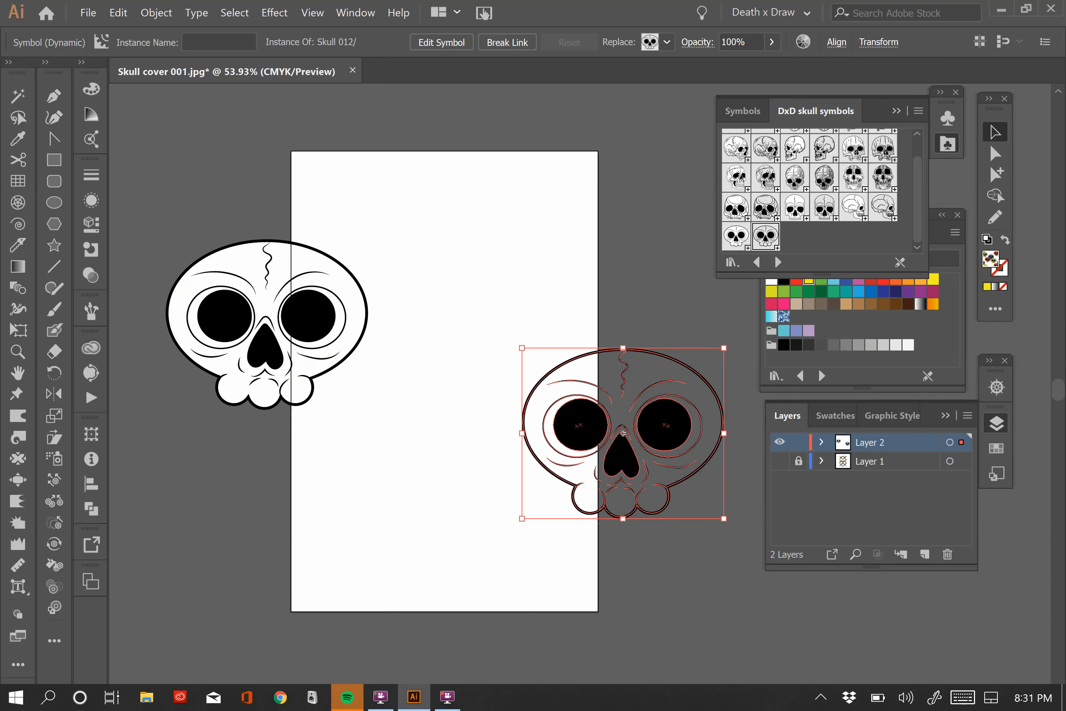
Step: Fill the white-backed skull with the bright red swatch of the Art & Illustration colors
{"action": "left_click", "coordinate": [264, 327]}
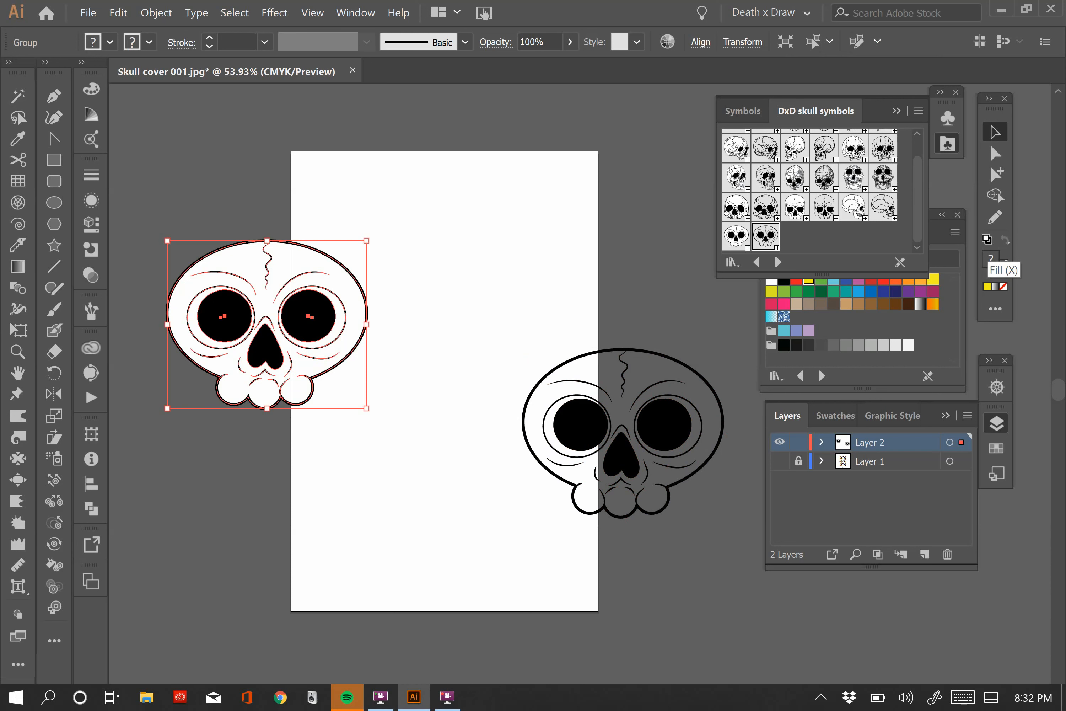
{"action": "left_click", "coordinate": [896, 111]}
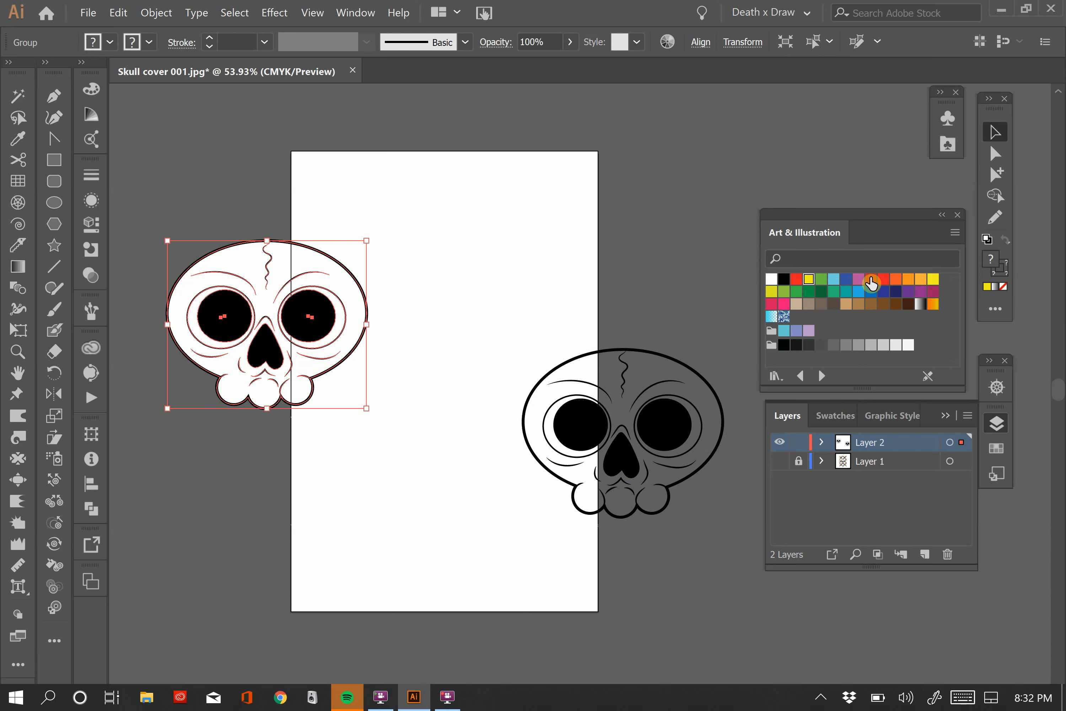
{"action": "left_click", "coordinate": [796, 279]}
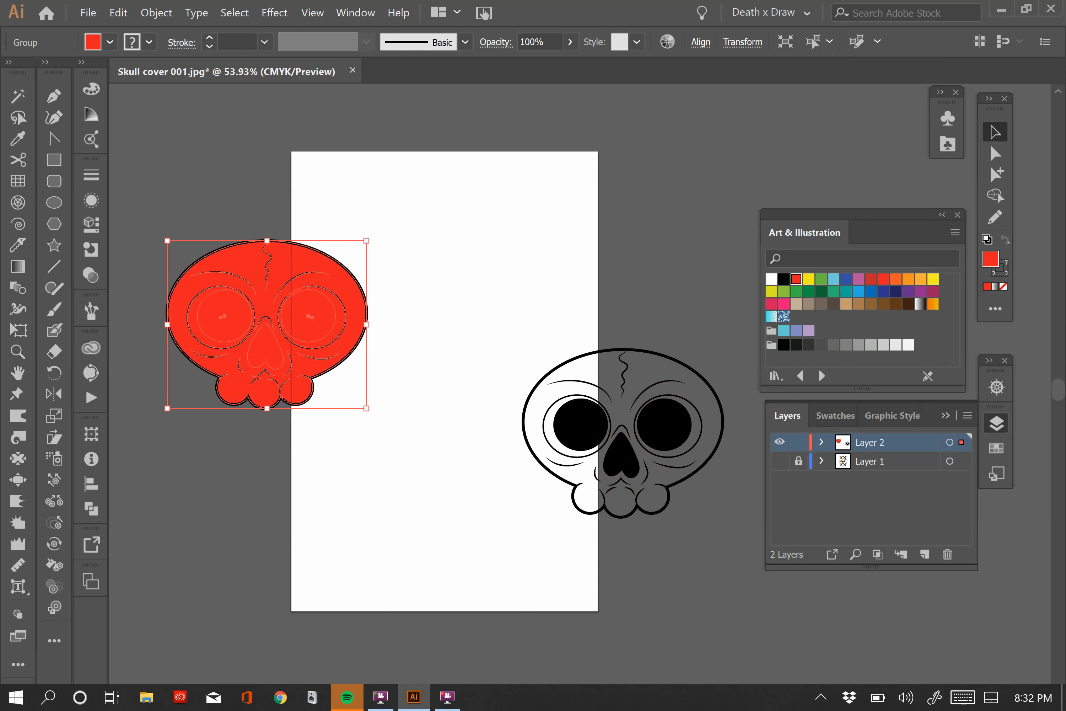
{"action": "left_click", "coordinate": [426, 298]}
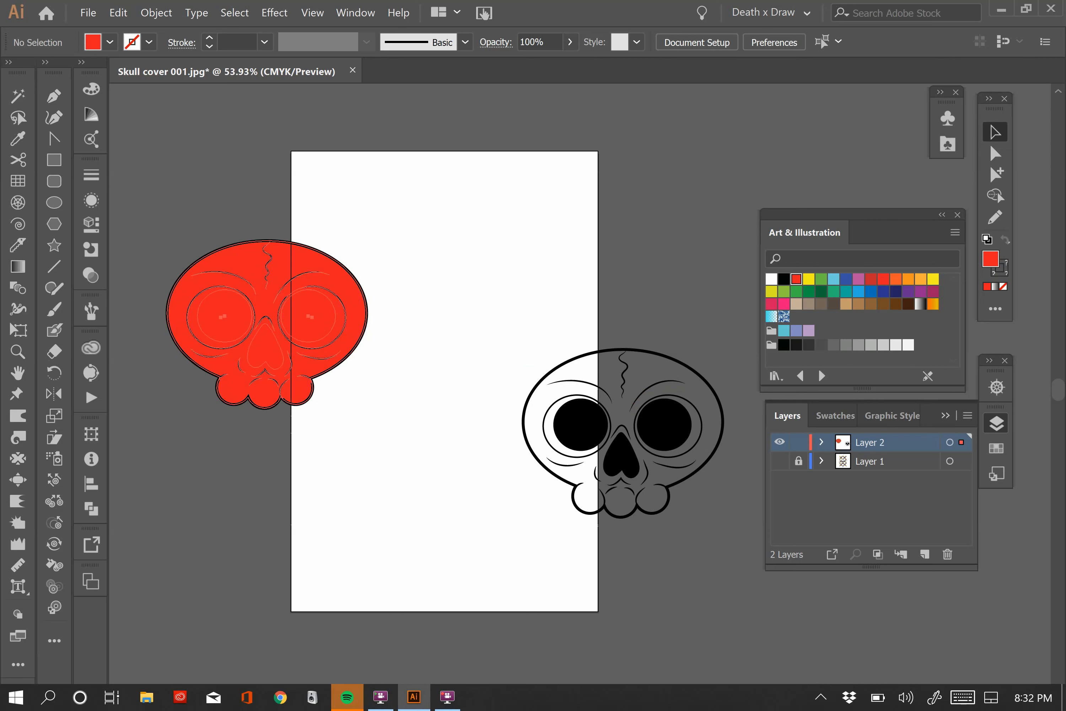
Step: Select the red skull and the outlined skull and align both by their horizontal and vertical centers
{"action": "left_click", "coordinate": [351, 289], "text": "shift"}
{"action": "left_click", "coordinate": [571, 365], "text": "shift"}
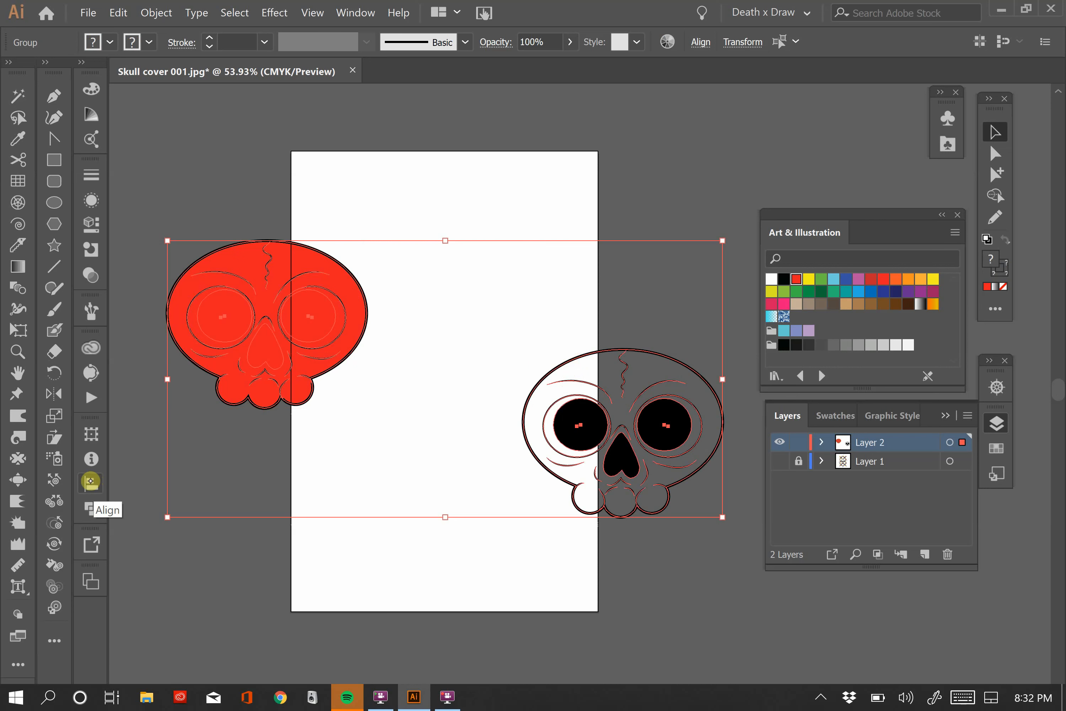
{"action": "left_click", "coordinate": [91, 483]}
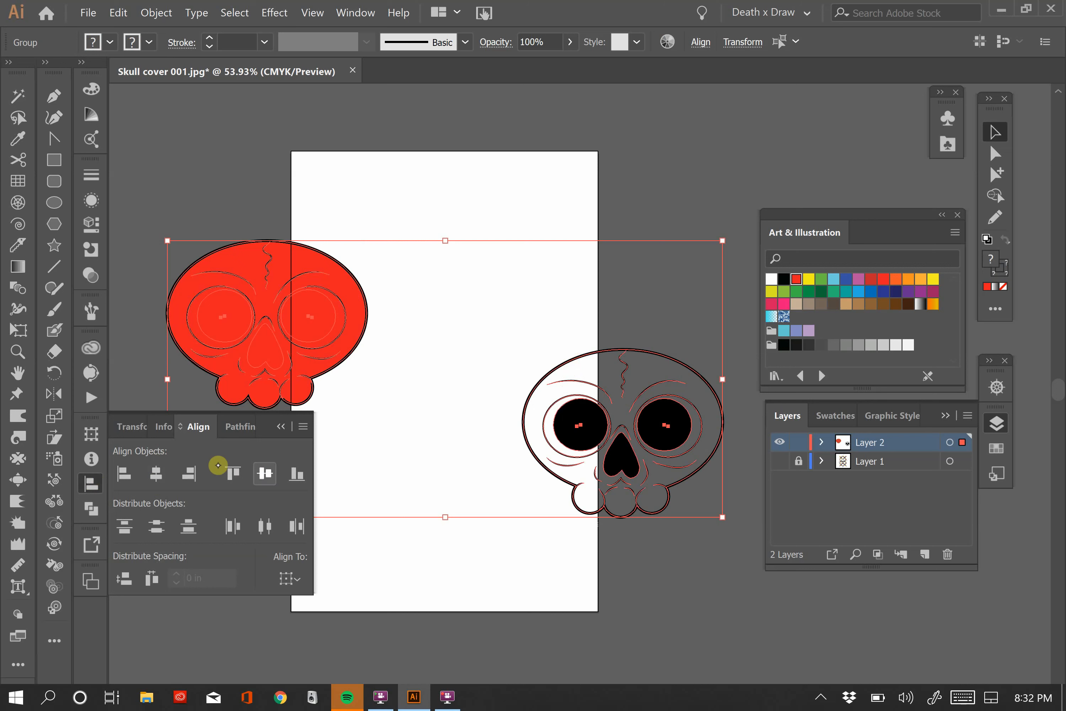
{"action": "left_click", "coordinate": [155, 474]}
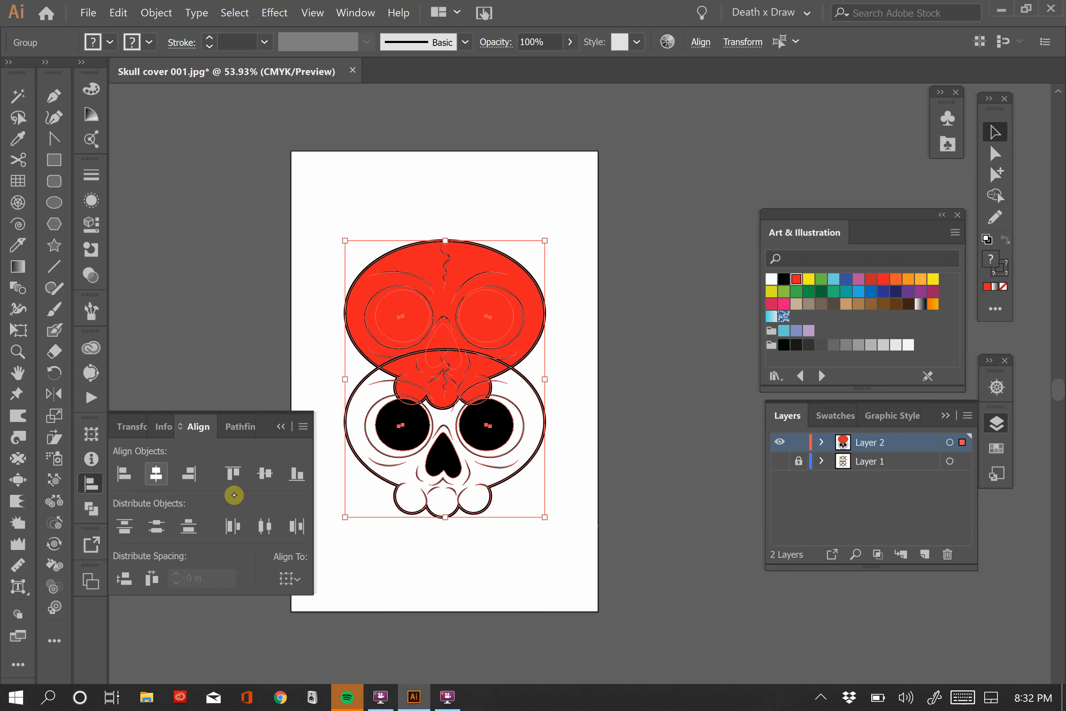
{"action": "left_click", "coordinate": [264, 473]}
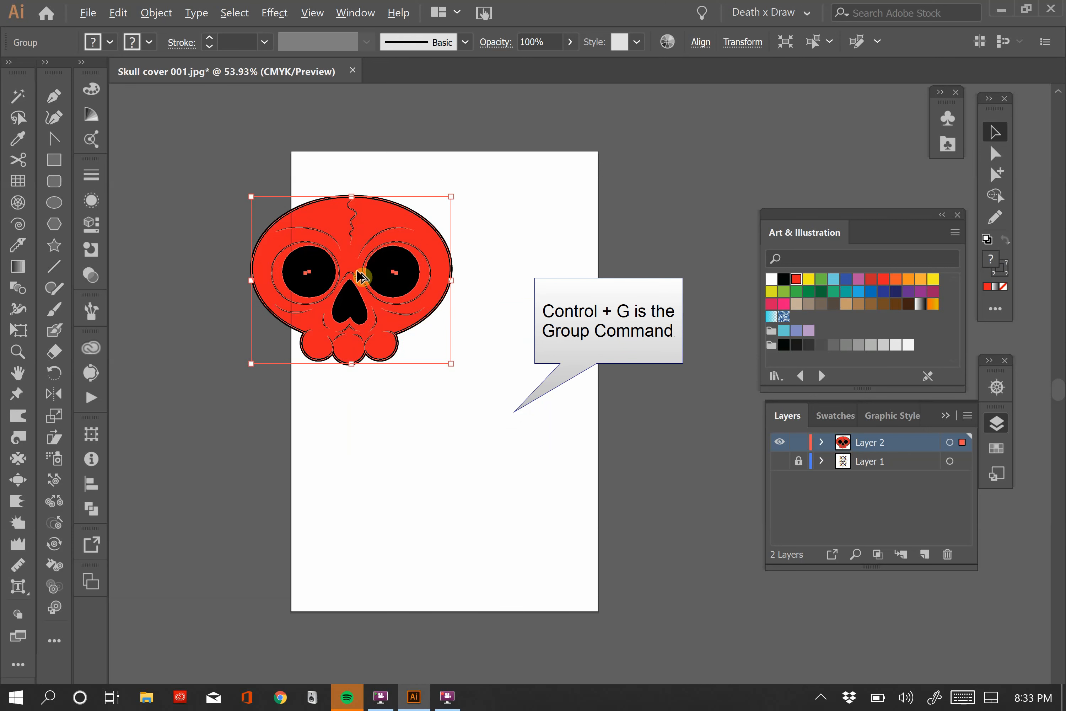
Step: Duplicate the red skull group below the original and set the fill of the copy's backing shape to blue 2C3CFF
{"action": "left_click_drag", "start_coordinate": [381, 285], "coordinate": [349, 441]}
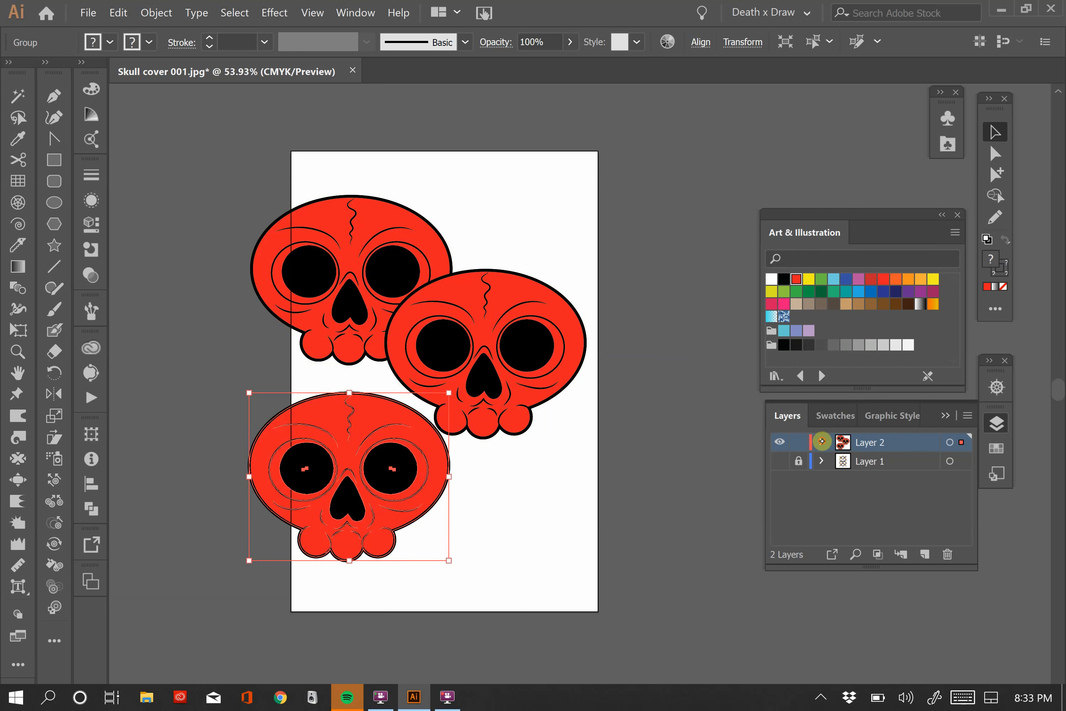
{"action": "left_click", "coordinate": [821, 442]}
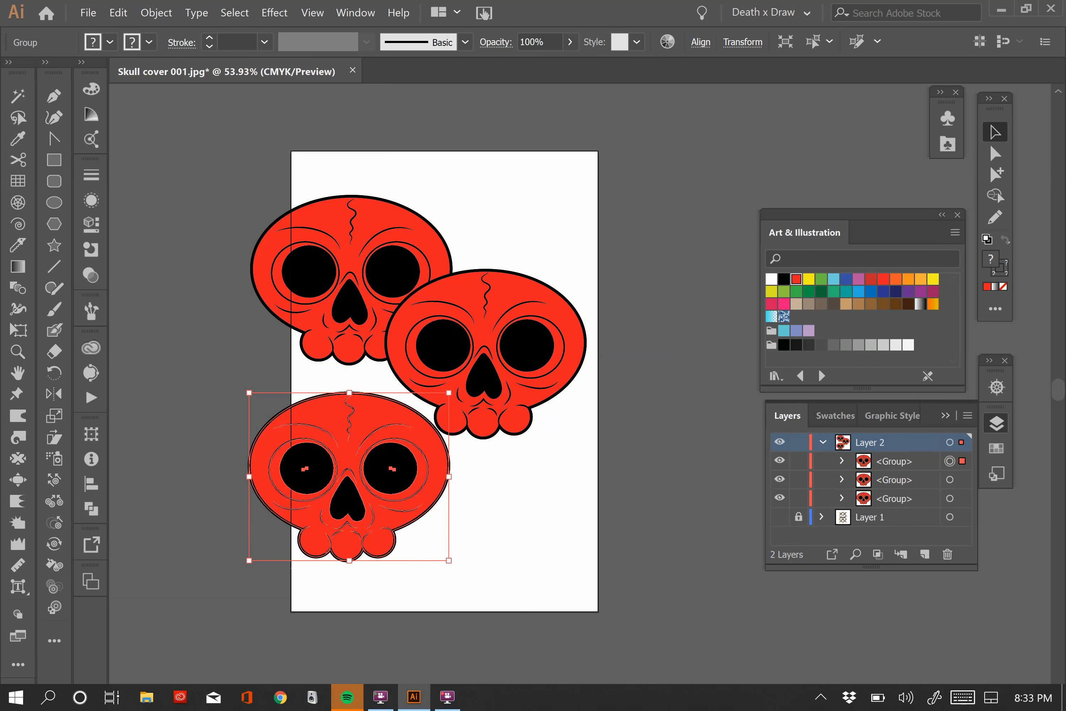
{"action": "left_click", "coordinate": [841, 461]}
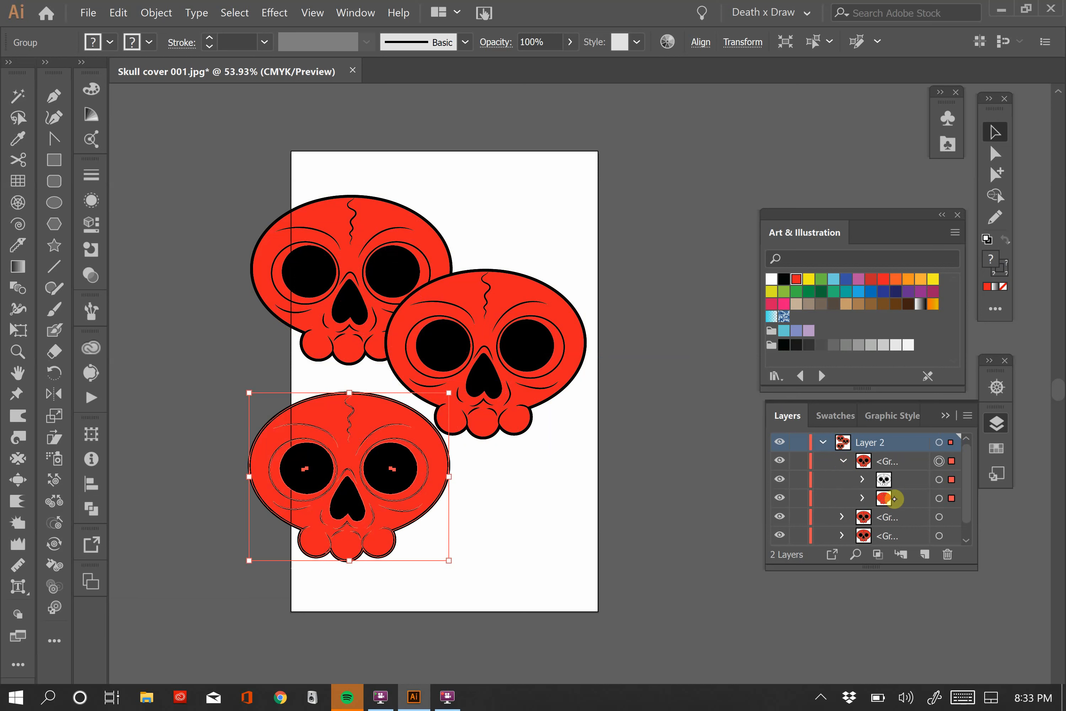
{"action": "left_click", "coordinate": [938, 498]}
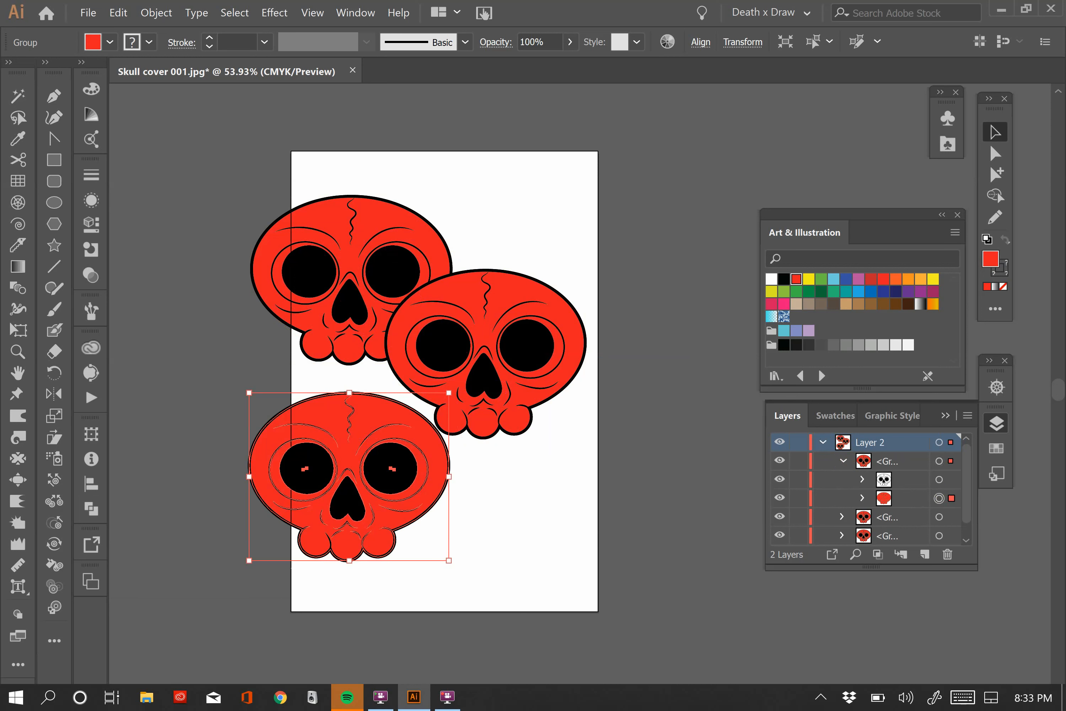
{"action": "left_click", "coordinate": [883, 291]}
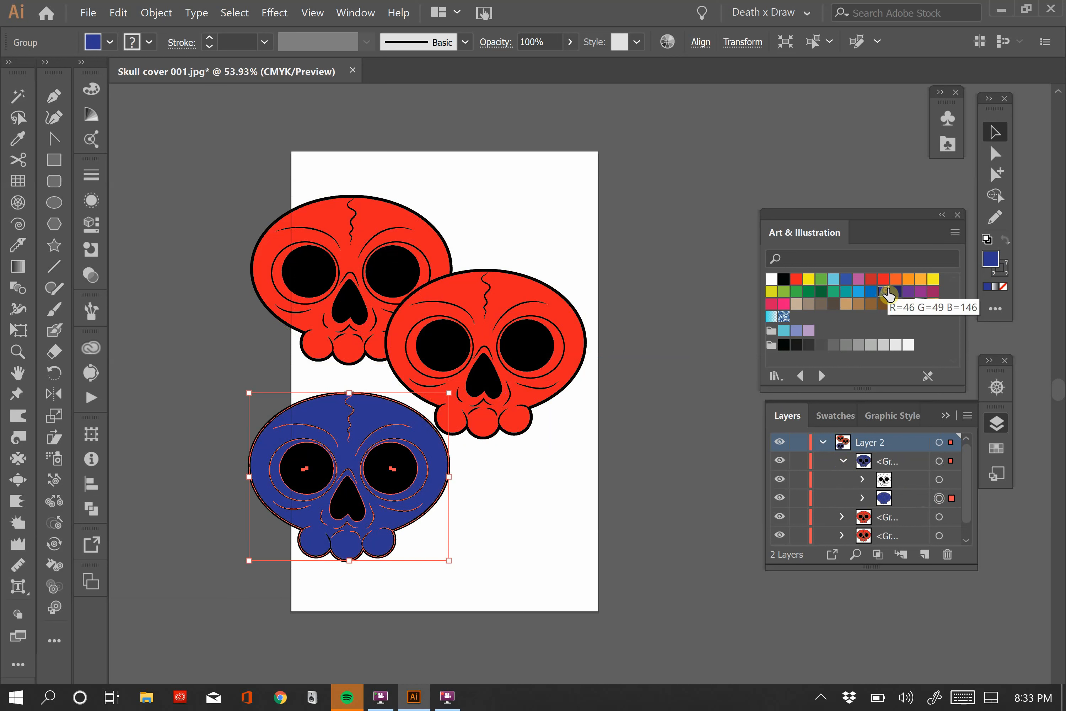
{"action": "double_click", "coordinate": [991, 260]}
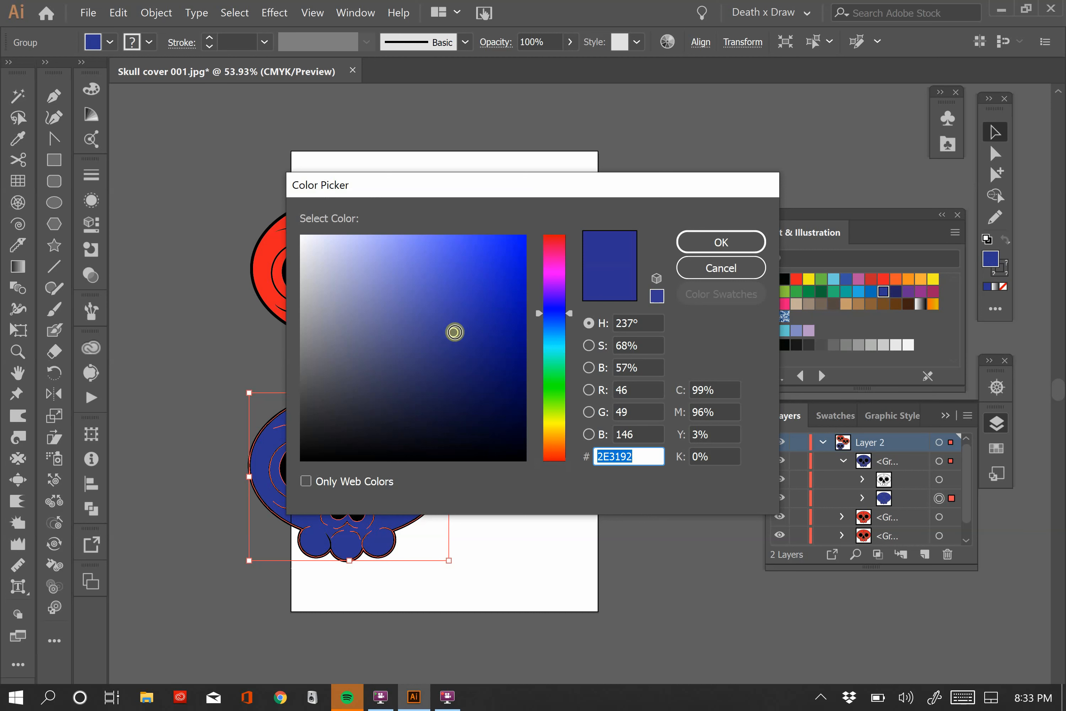
{"action": "mouse_move", "coordinate": [454, 332]}
{"action": "left_mouse_down"}
{"action": "mouse_move", "coordinate": [538, 217]}
{"action": "mouse_move", "coordinate": [488, 227]}
{"action": "left_mouse_up"}
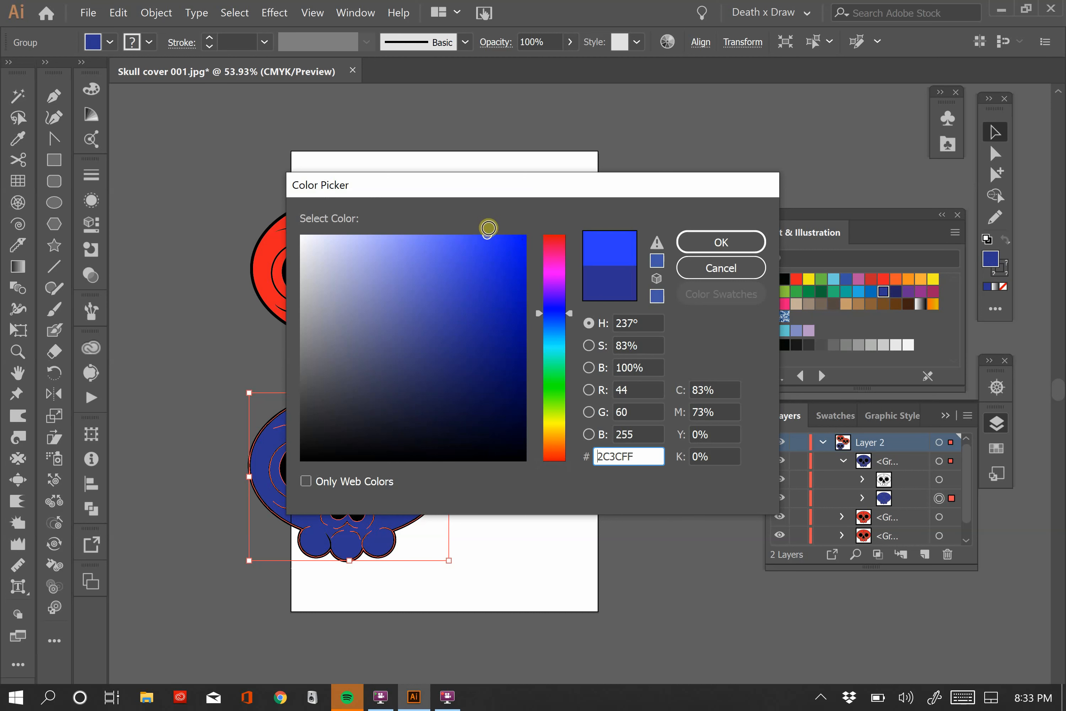
{"action": "left_click", "coordinate": [711, 242]}
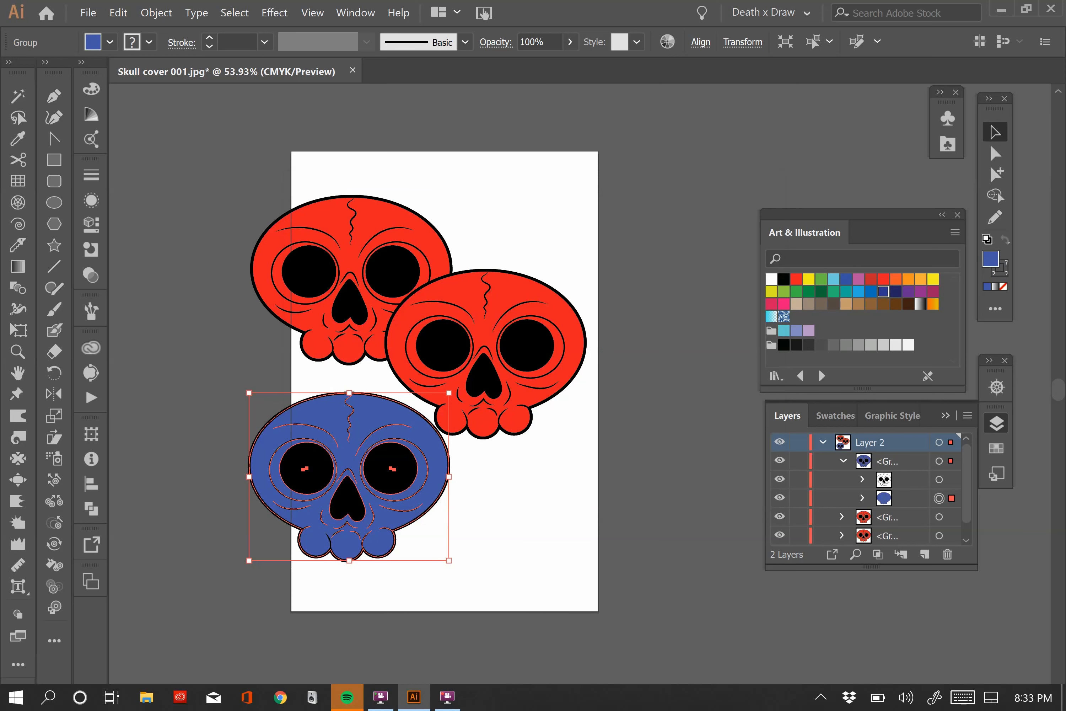
Step: Fill the backing shape inside the original skull group, above the blue one, with the yellow swatch
{"action": "left_click", "coordinate": [362, 246]}
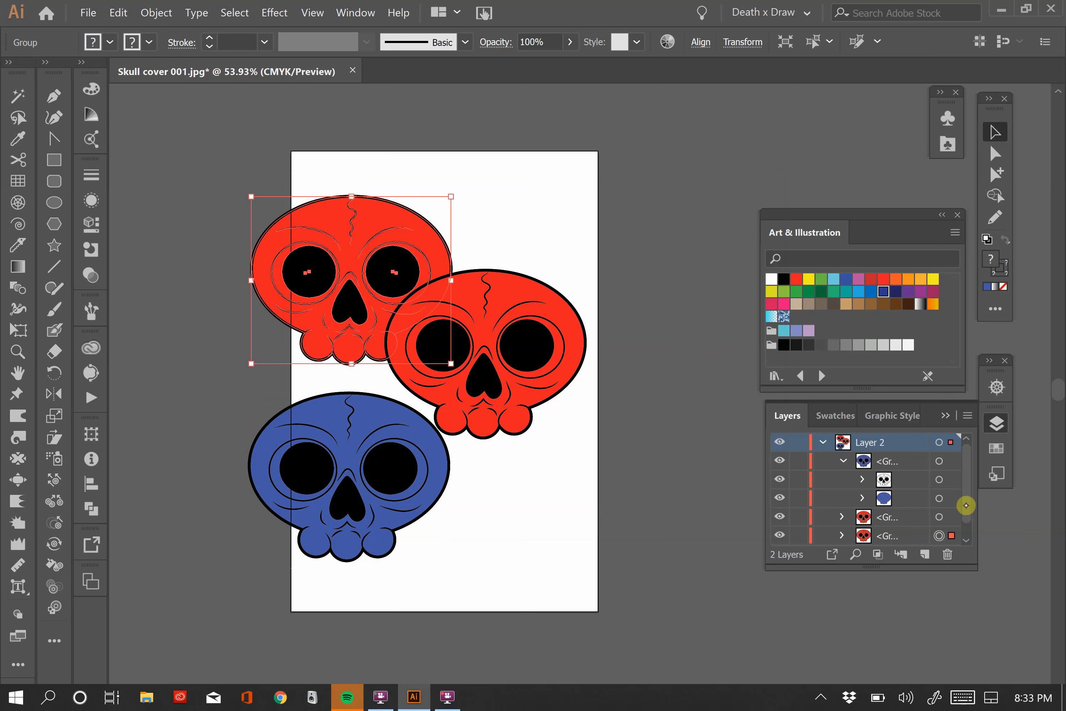
{"action": "left_click_drag", "start_coordinate": [966, 504], "coordinate": [966, 523]}
{"action": "left_click", "coordinate": [842, 517]}
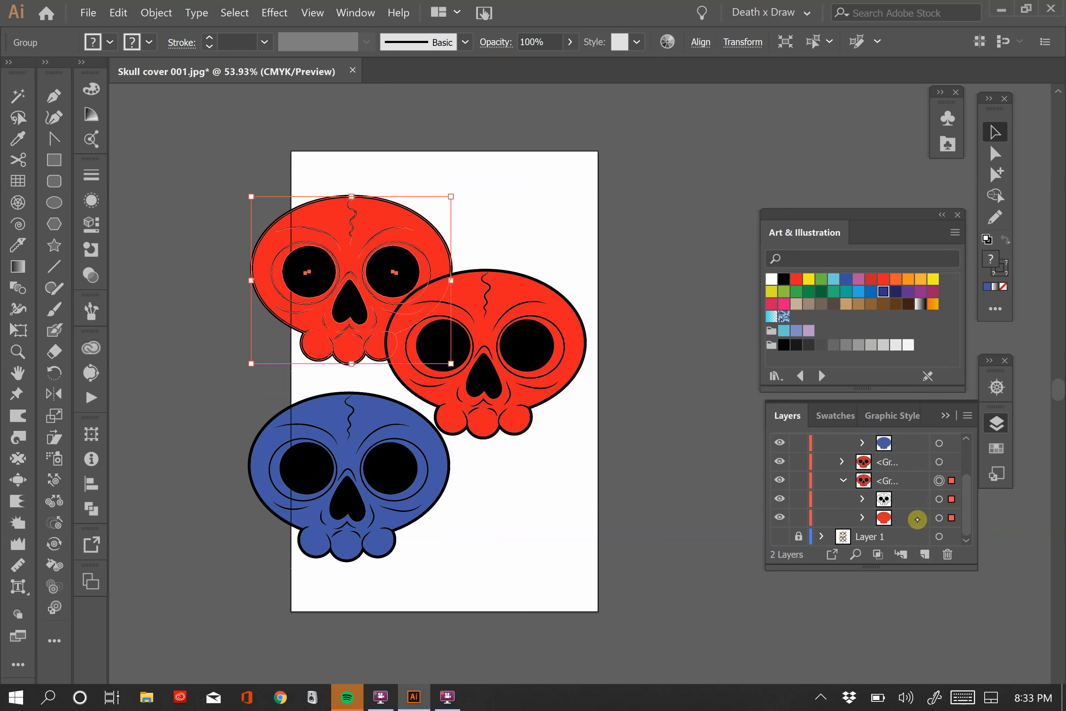
{"action": "left_click", "coordinate": [939, 518]}
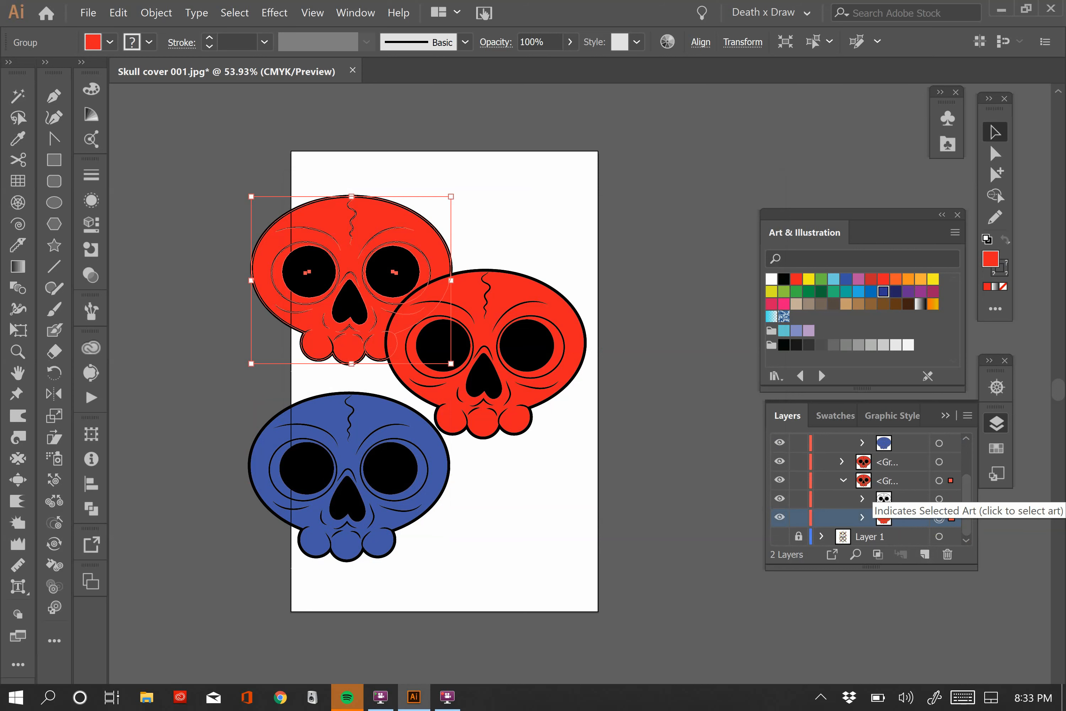
{"action": "left_click", "coordinate": [808, 279]}
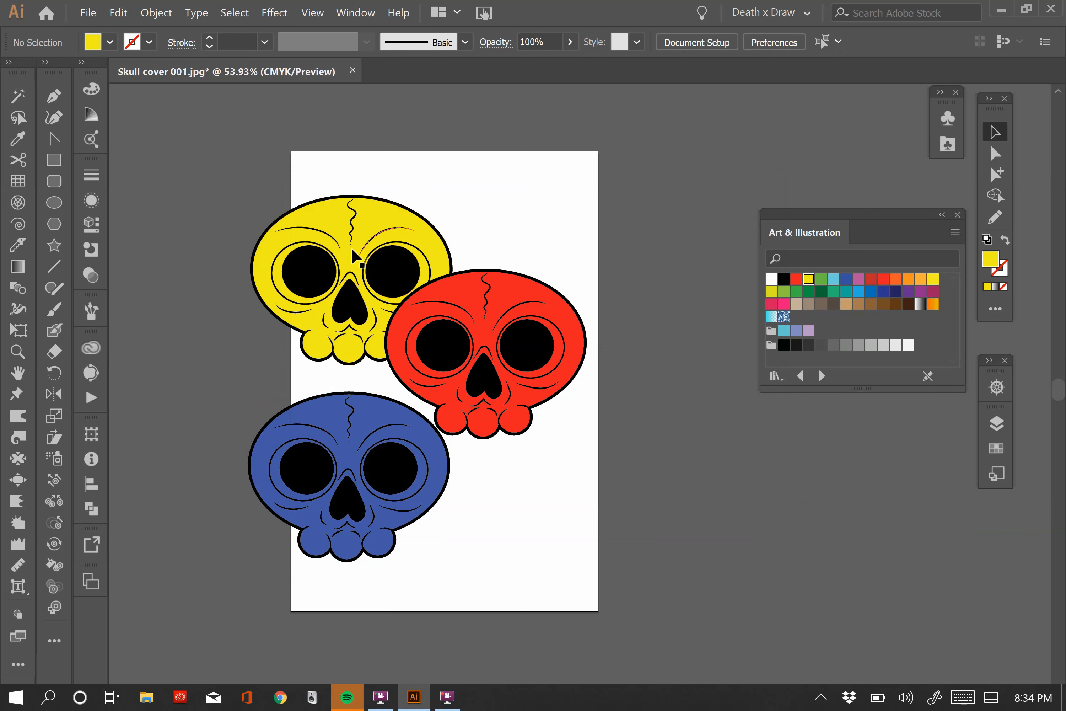
Step: Move the yellow skull to the lower right of the red skull and nudge it left and up until it tucks against the red jaw
{"action": "left_click_drag", "start_coordinate": [361, 262], "coordinate": [620, 469]}
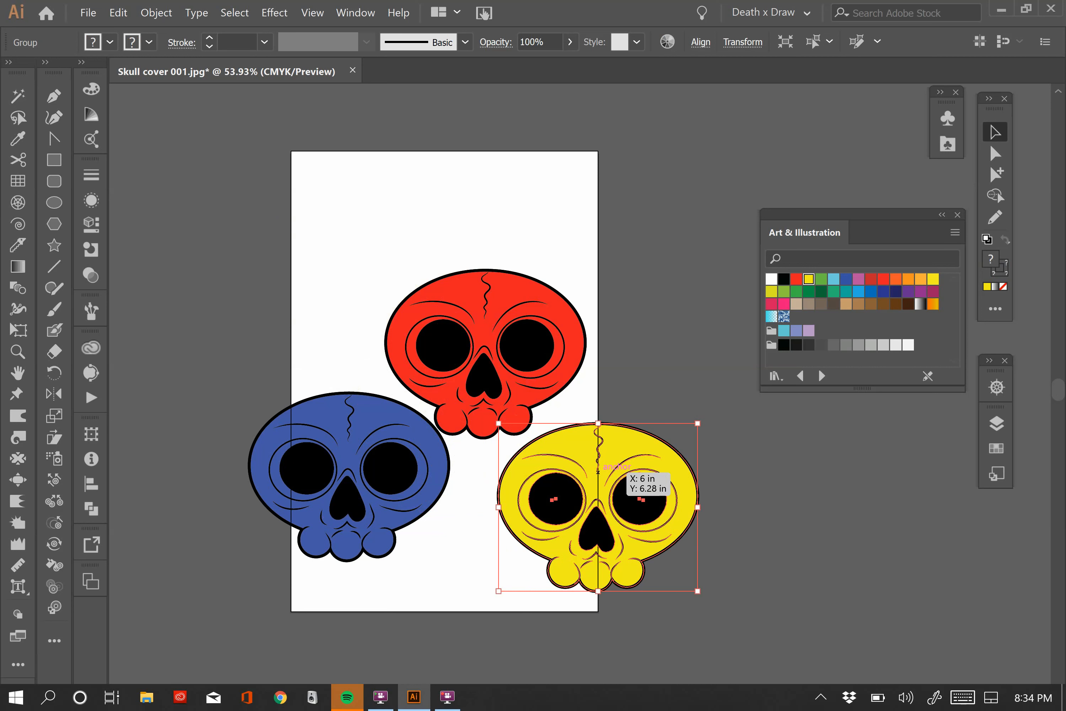
{"action": "key", "text": "Left"}
{"action": "key", "text": "Left"}
{"action": "key", "text": "Left"}
{"action": "key", "text": "Left"}
{"action": "key", "text": "Left"}
{"action": "key", "text": "Left"}
{"action": "key", "text": "Left"}
{"action": "key", "text": "Left"}
{"action": "key", "text": "Left"}
{"action": "key", "text": "Left"}
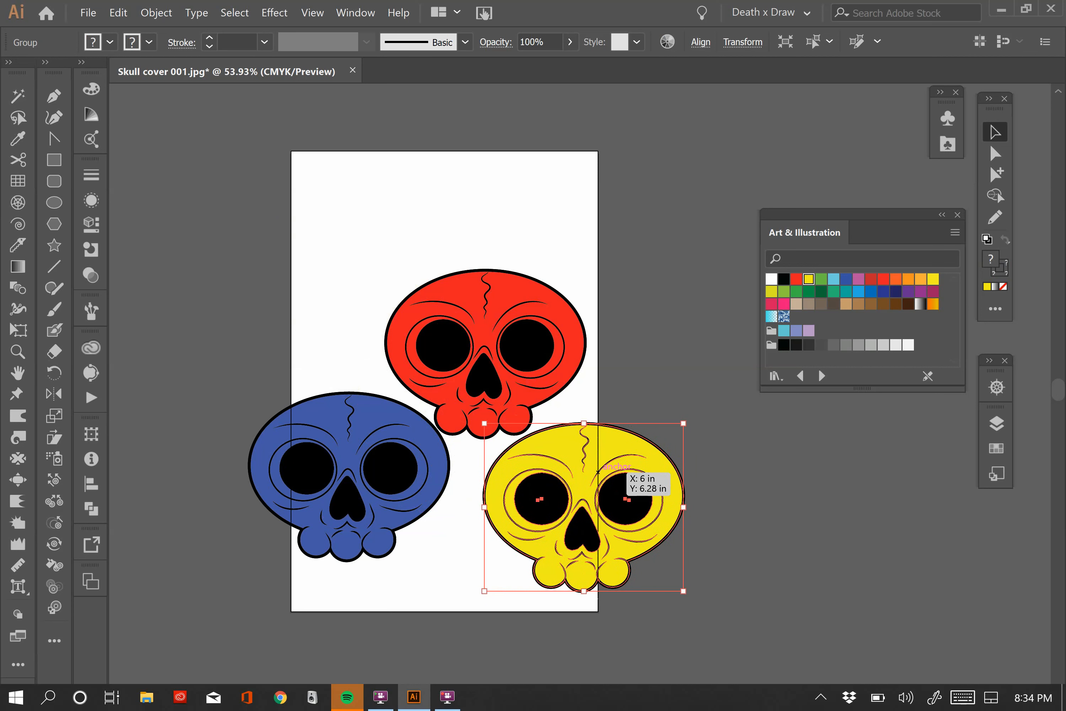
{"action": "key", "text": "Left"}
{"action": "key", "text": "Up"}
{"action": "key", "text": "Up"}
{"action": "key", "text": "Up"}
{"action": "key", "text": "Up"}
{"action": "key", "text": "Up"}
{"action": "key", "text": "Up"}
{"action": "key", "text": "Up"}
{"action": "key", "text": "Up"}
{"action": "key", "text": "Up"}
{"action": "key", "text": "Up"}
{"action": "key", "text": "Up"}
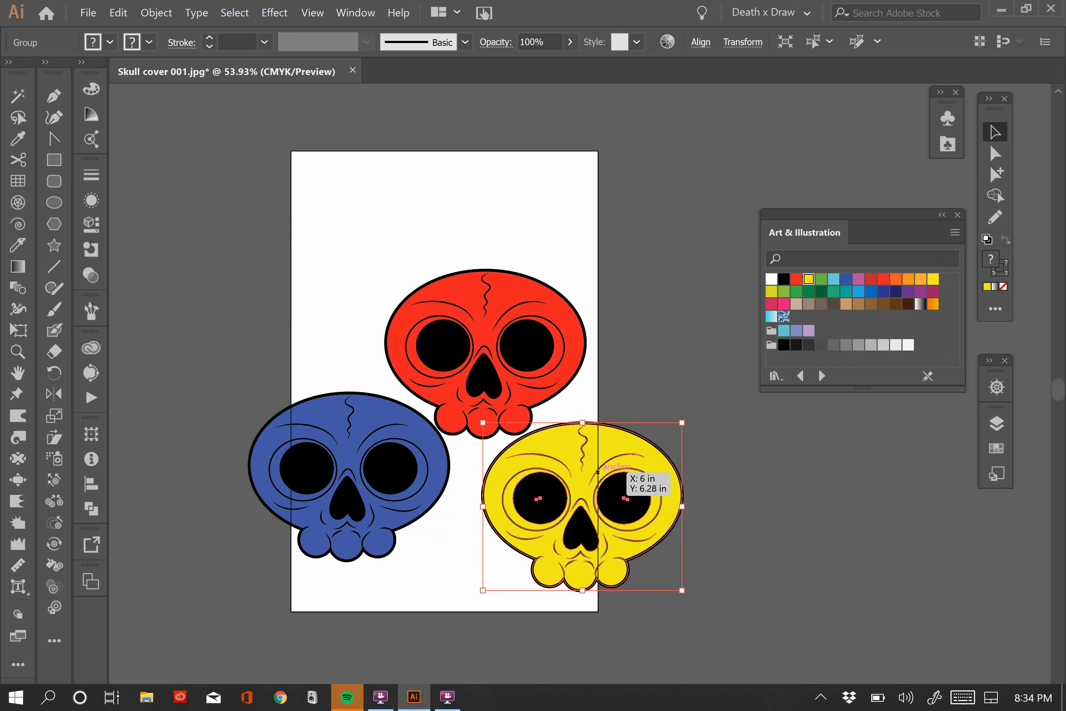
{"action": "key", "text": "Up"}
{"action": "key", "text": "Up"}
{"action": "key", "text": "Up"}
{"action": "key", "text": "Up"}
{"action": "key", "text": "Up"}
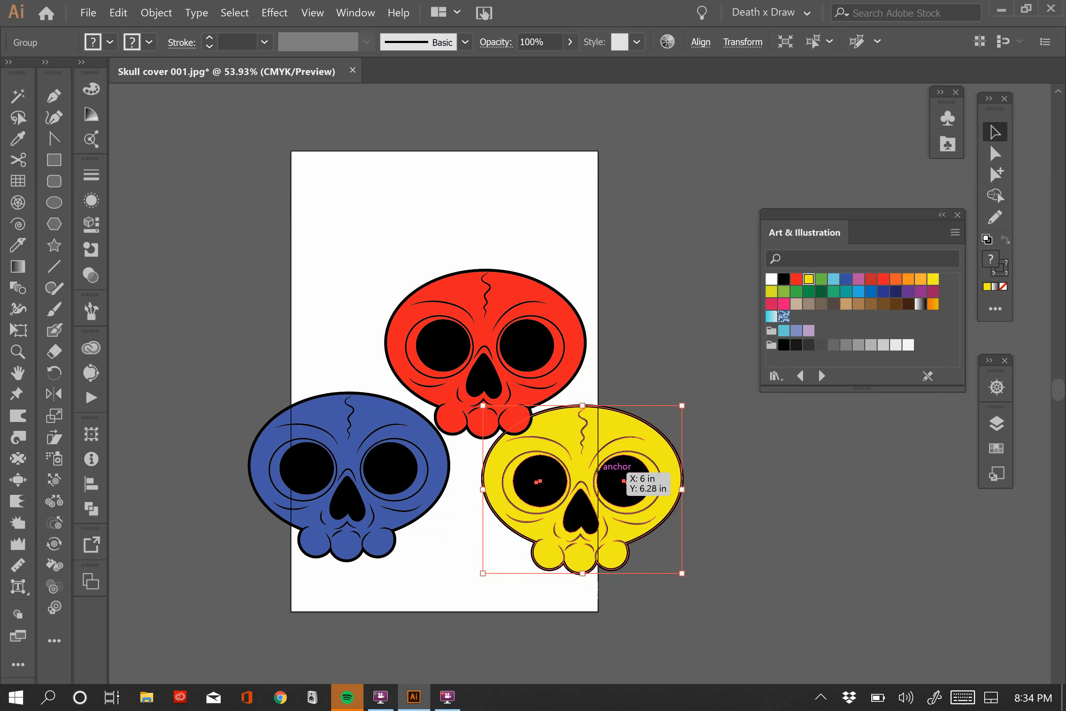
{"action": "key", "text": "Up"}
{"action": "key", "text": "Up"}
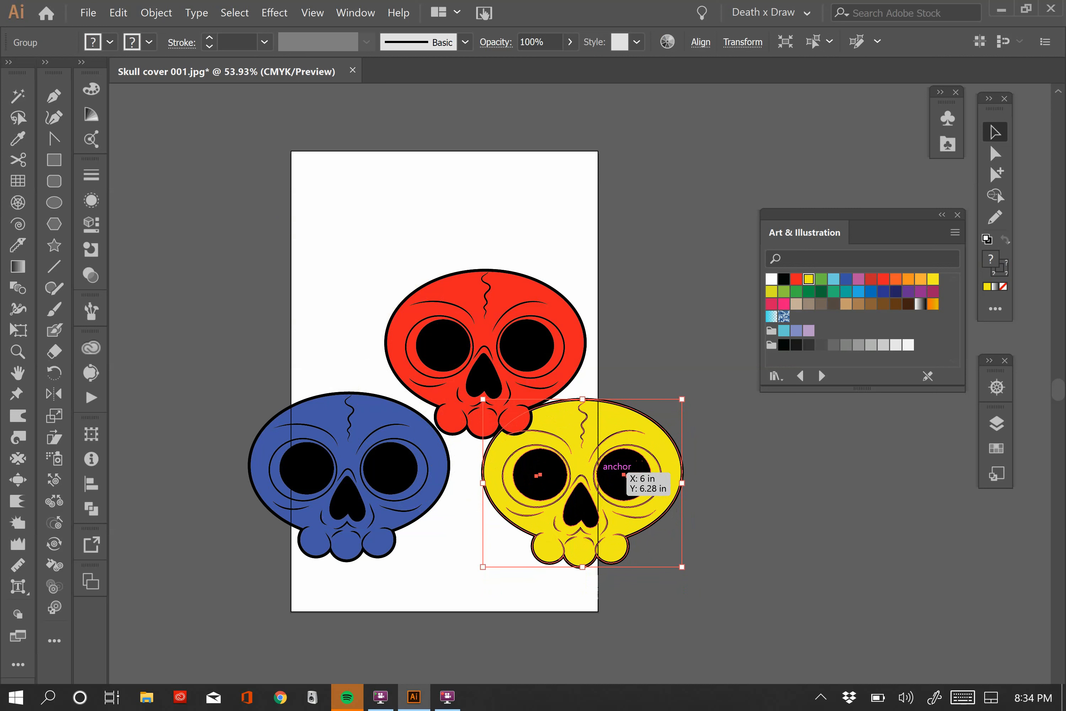
{"action": "key", "text": "Up"}
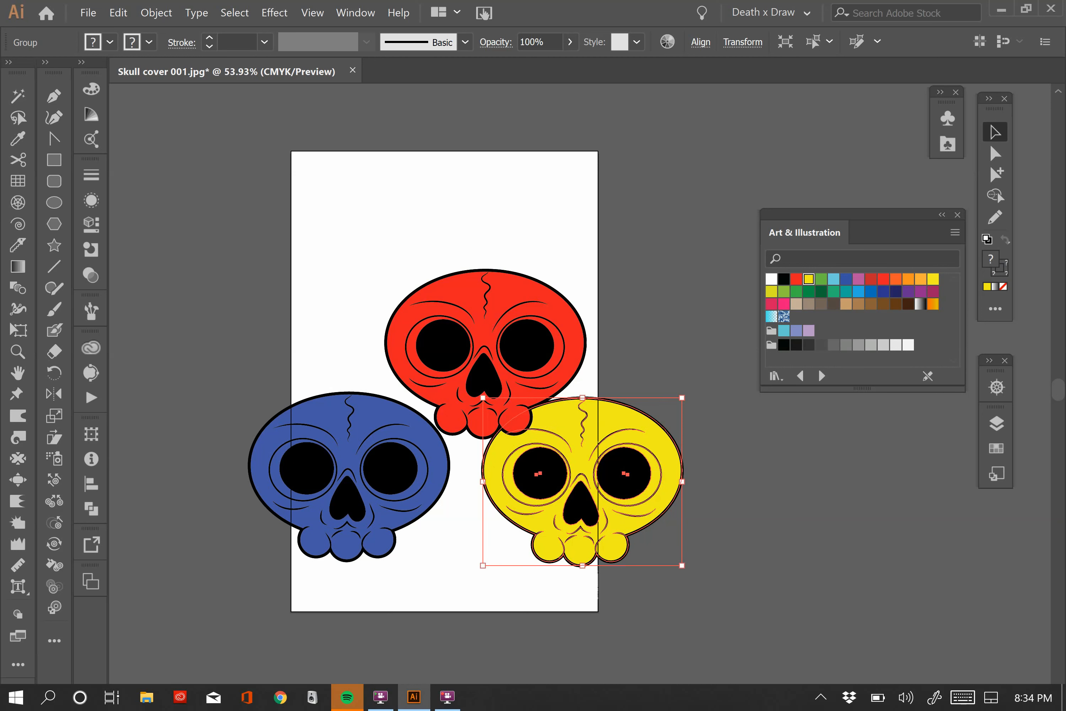
{"action": "key", "text": "ctrl+shift+a"}
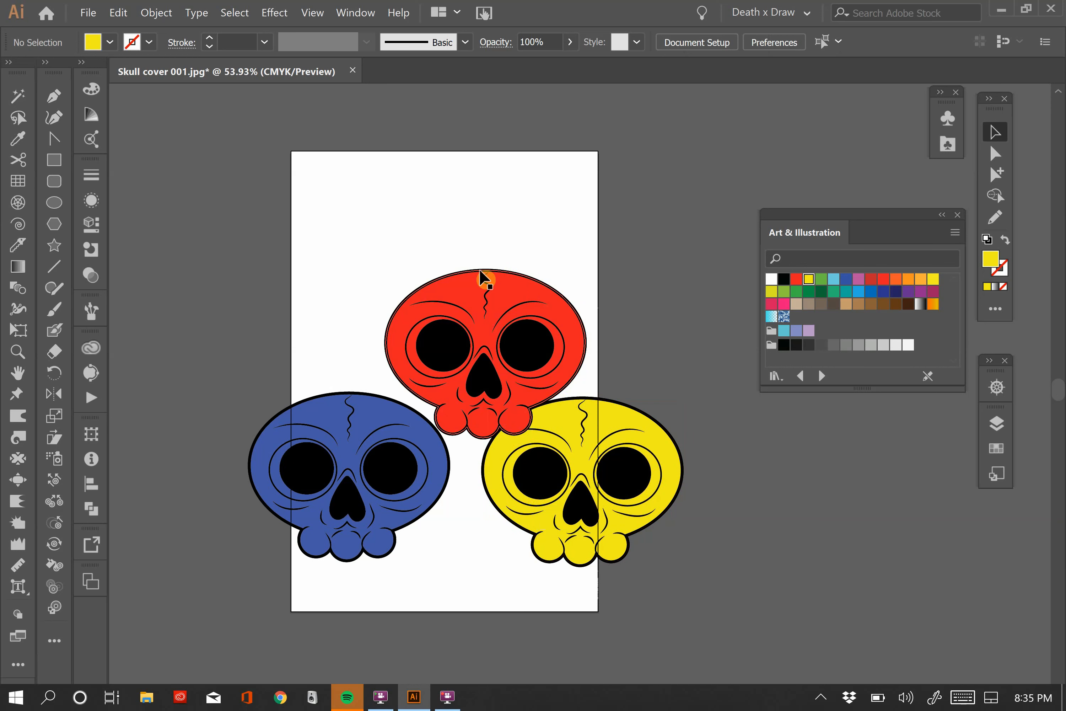
Step: Nudge the blue skull up and right until it overlaps the red skull's lower left and sits close beside the yellow skull
{"action": "key", "text": "ctrl+z"}
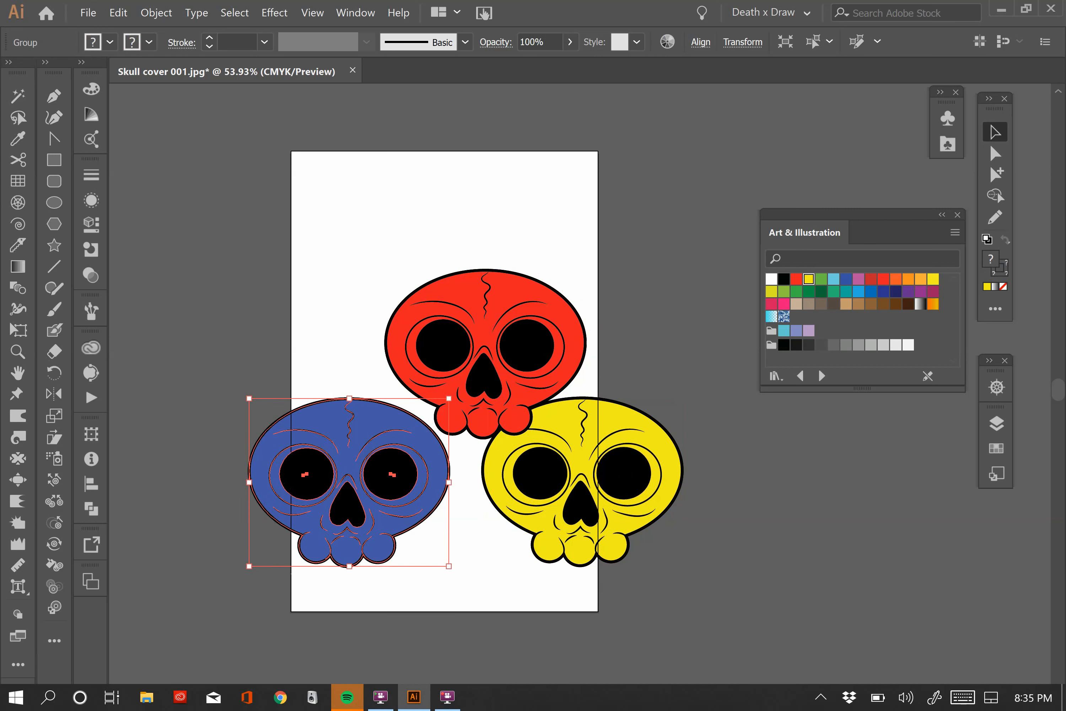
{"action": "key", "text": "Up"}
{"action": "key", "text": "Up"}
{"action": "key", "text": "Up"}
{"action": "key", "text": "Up"}
{"action": "key", "text": "Up"}
{"action": "key", "text": "Up"}
{"action": "key", "text": "Up"}
{"action": "key", "text": "Up"}
{"action": "key", "text": "Up"}
{"action": "key", "text": "Up"}
{"action": "key", "text": "Up"}
{"action": "key", "text": "Up"}
{"action": "key", "text": "Up"}
{"action": "key", "text": "Up"}
{"action": "key", "text": "Up"}
{"action": "key", "text": "Up"}
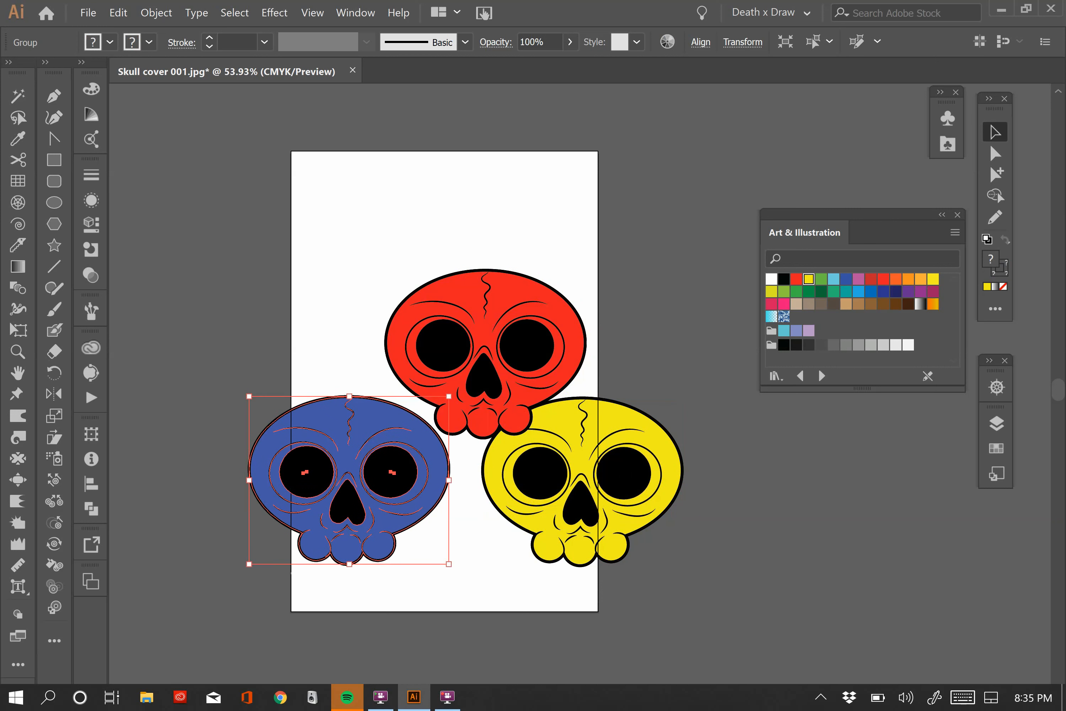
{"action": "key", "text": "Up"}
{"action": "key", "text": "Up"}
{"action": "key", "text": "Up"}
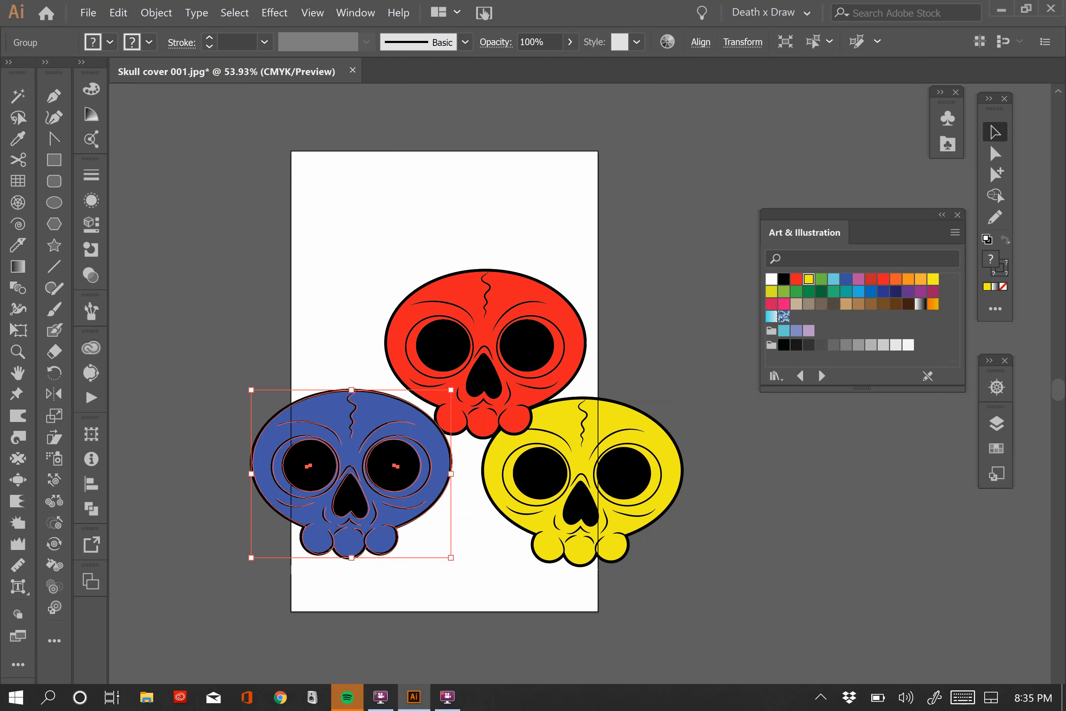
{"action": "key", "text": "Right"}
{"action": "key", "text": "Right"}
{"action": "key", "text": "Right"}
{"action": "key", "text": "Right"}
{"action": "key", "text": "Right"}
{"action": "key", "text": "Right"}
{"action": "key", "text": "Right"}
{"action": "key", "text": "Right"}
{"action": "key", "text": "Right"}
{"action": "key", "text": "Right"}
{"action": "key", "text": "Right"}
{"action": "key", "text": "Right"}
{"action": "key", "text": "Right"}
{"action": "key", "text": "Right"}
{"action": "key", "text": "Right"}
{"action": "key", "text": "Right"}
{"action": "key", "text": "Right"}
{"action": "key", "text": "Right"}
{"action": "key", "text": "Right"}
{"action": "key", "text": "Right"}
{"action": "key", "text": "Right"}
{"action": "key", "text": "Right"}
{"action": "key", "text": "Right"}
{"action": "key", "text": "Right"}
{"action": "key", "text": "Right"}
{"action": "key", "text": "Right"}
{"action": "key", "text": "Right"}
{"action": "key", "text": "Right"}
{"action": "key", "text": "Right"}
{"action": "key", "text": "Right"}
{"action": "key", "text": "Right"}
{"action": "key", "text": "Right"}
{"action": "key", "text": "Right"}
{"action": "key", "text": "Right"}
{"action": "key", "text": "Right"}
{"action": "key", "text": "Right"}
{"action": "key", "text": "Right"}
{"action": "key", "text": "Right"}
{"action": "key", "text": "Right"}
{"action": "key", "text": "Right"}
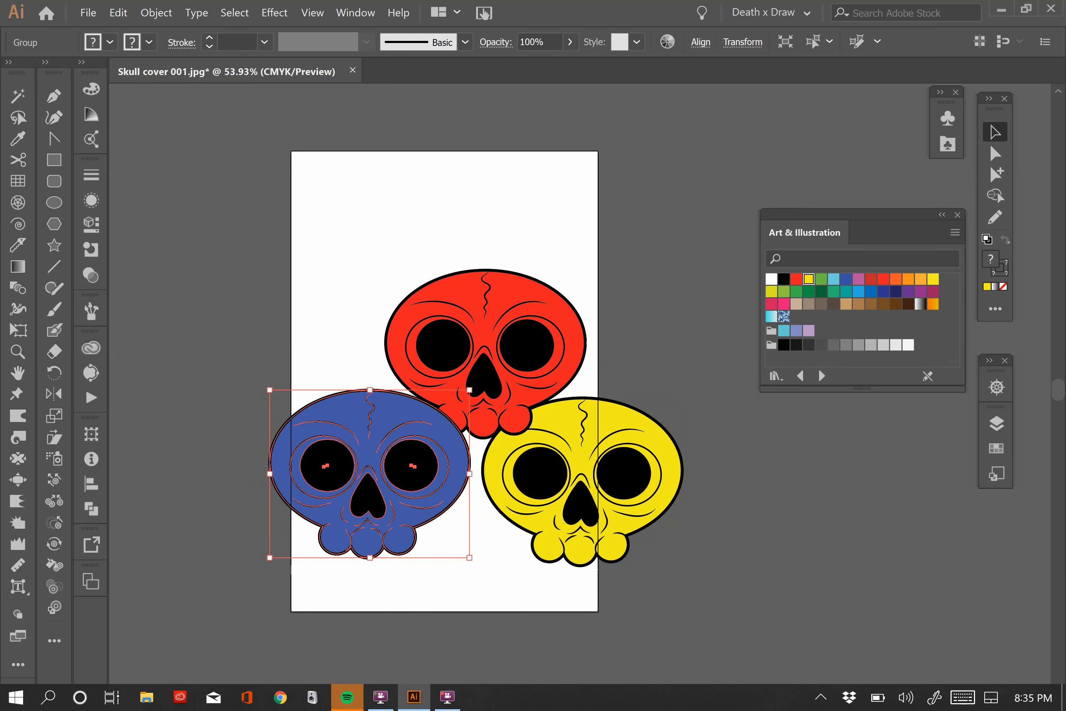
{"action": "key", "text": "Right"}
{"action": "key", "text": "Right"}
{"action": "key", "text": "Right"}
{"action": "key", "text": "Right"}
{"action": "key", "text": "Right"}
{"action": "key", "text": "Right"}
{"action": "key", "text": "Right"}
{"action": "key", "text": "Right"}
{"action": "key", "text": "Right"}
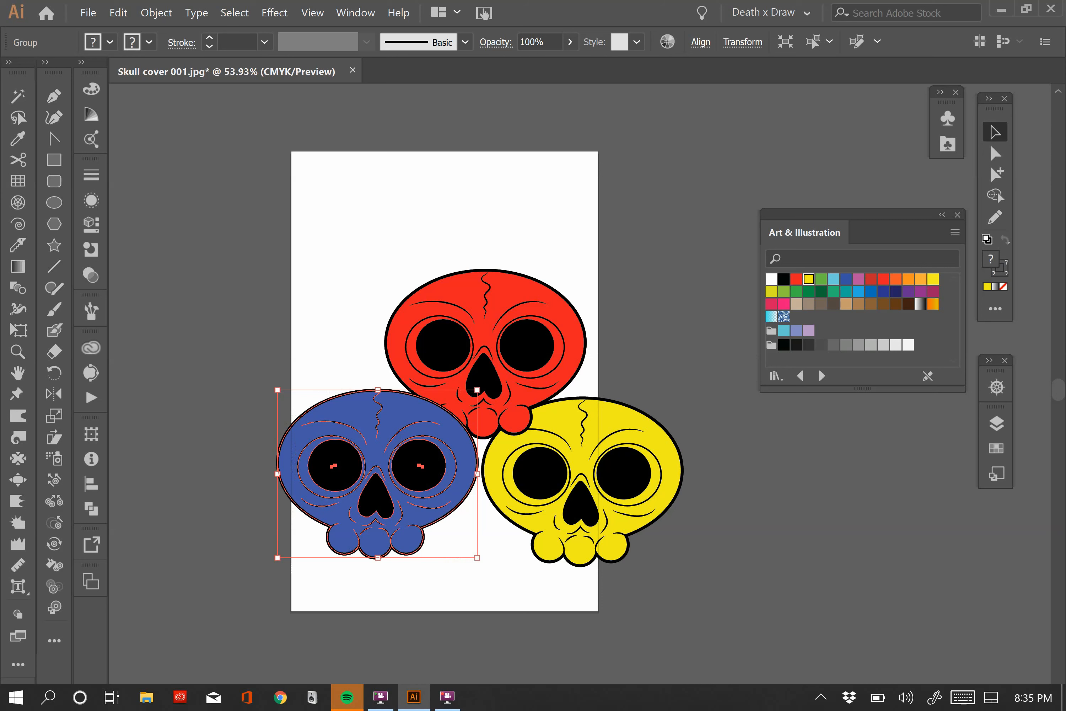
Step: Send the blue skull to the back of the stacking order so the red skull's jaw lies over it
{"action": "left_click", "coordinate": [156, 12]}
{"action": "mouse_move", "coordinate": [209, 52]}
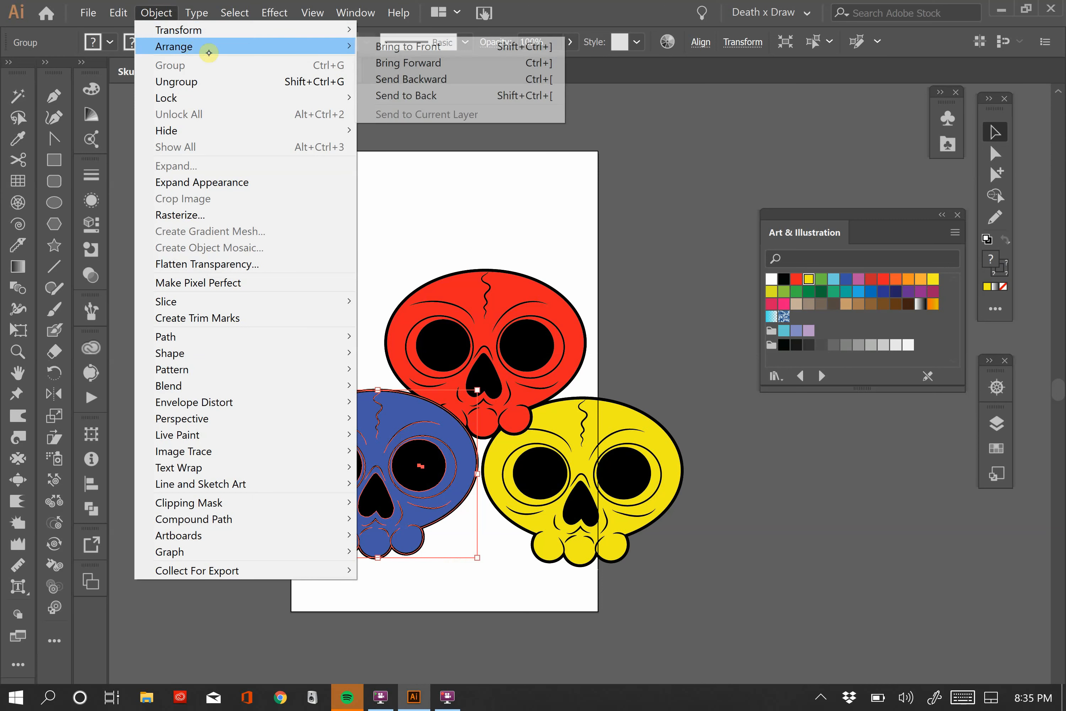
{"action": "left_click", "coordinate": [411, 95]}
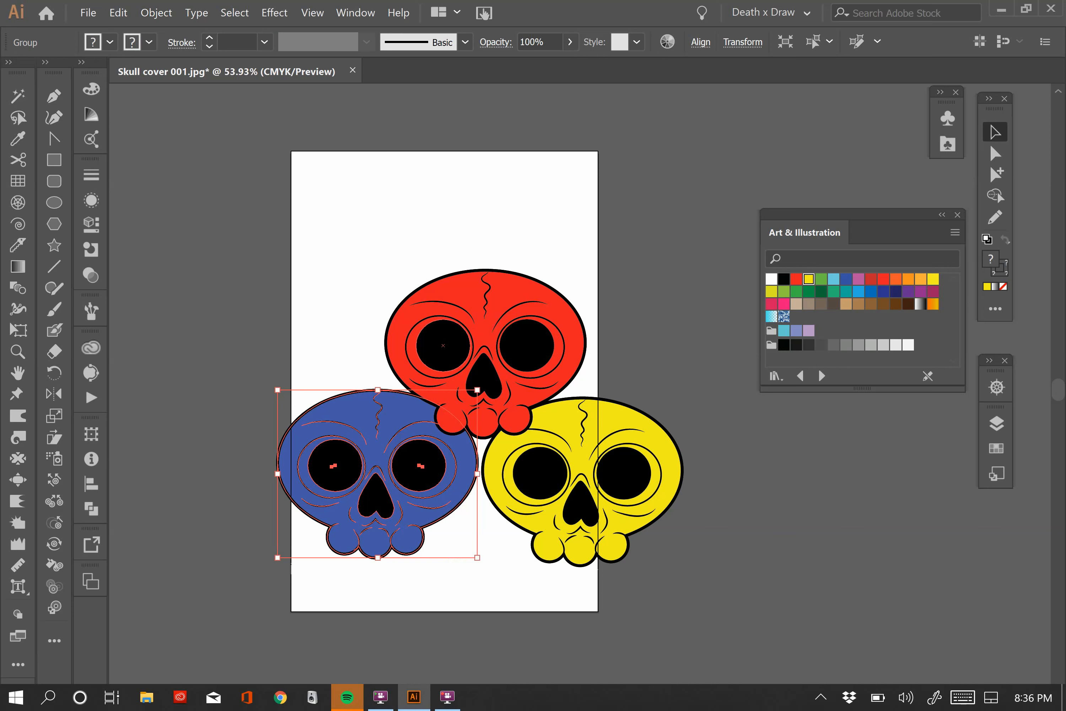
Step: Nudge the blue skull straight up until its upper right side is tucked well behind the red skull's jaw
{"action": "key", "text": "Up"}
{"action": "key", "text": "Up"}
{"action": "key", "text": "Up"}
{"action": "key", "text": "Up"}
{"action": "key", "text": "Up"}
{"action": "key", "text": "Up"}
{"action": "key", "text": "Up"}
{"action": "key", "text": "Up"}
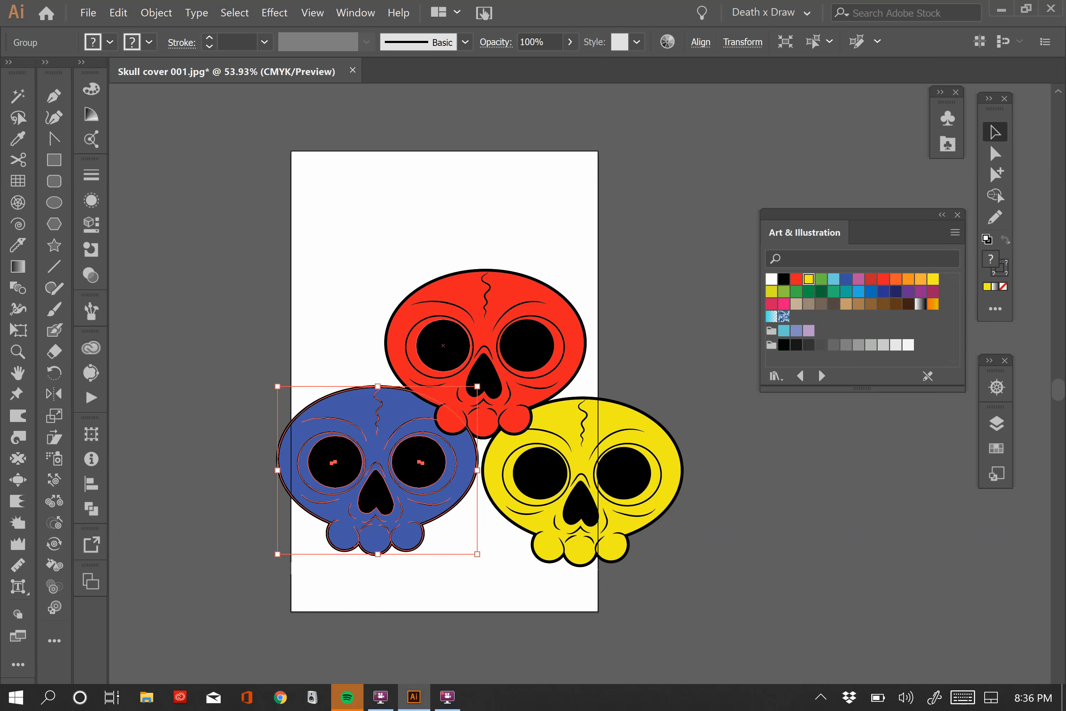
{"action": "key", "text": "Up"}
{"action": "key", "text": "Up"}
{"action": "key", "text": "Up"}
{"action": "key", "text": "Up"}
{"action": "key", "text": "Up"}
{"action": "key", "text": "Up"}
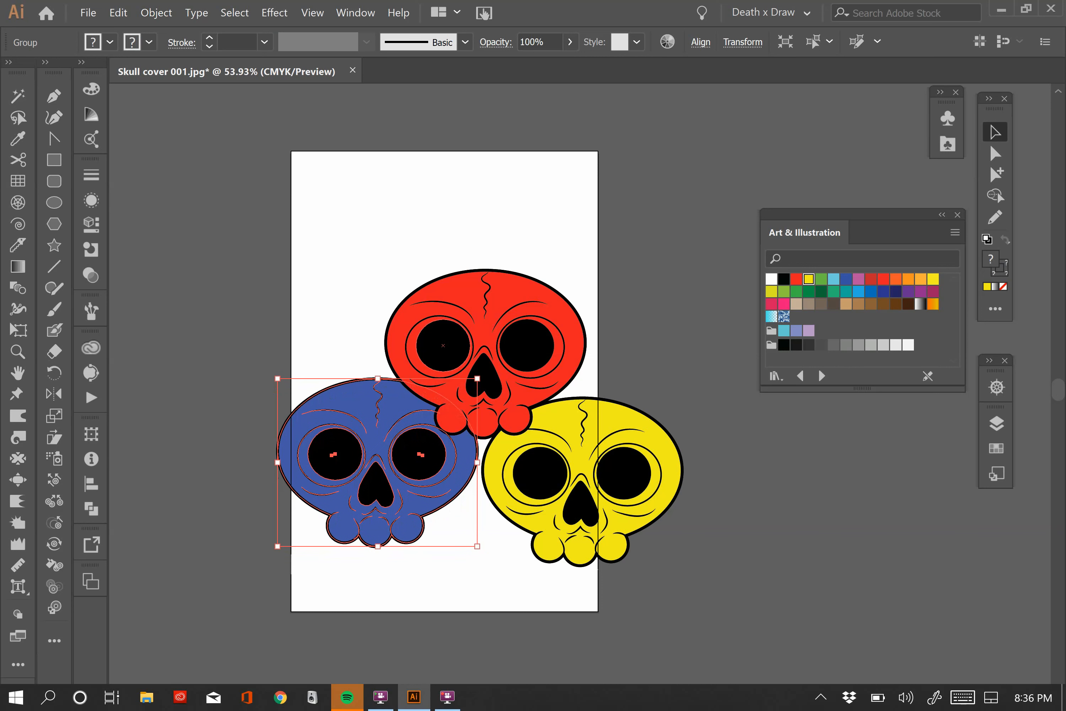
{"action": "key", "text": "Up"}
{"action": "key", "text": "Up"}
{"action": "key", "text": "Up"}
{"action": "key", "text": "Up"}
{"action": "key", "text": "Up"}
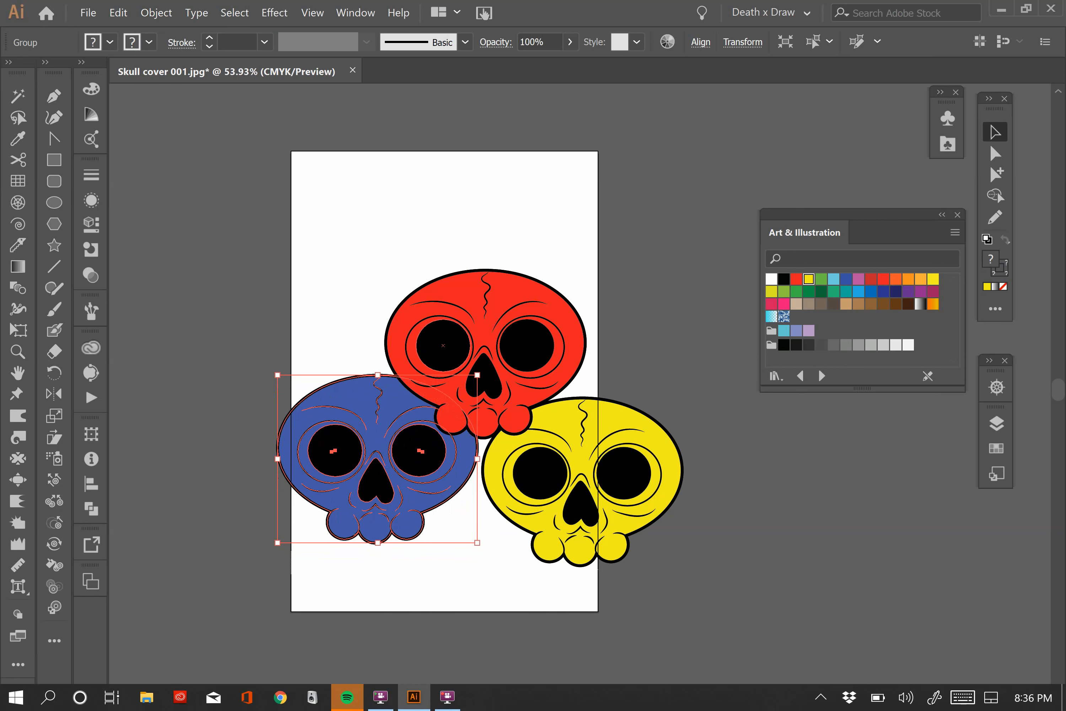
{"action": "key", "text": "Up"}
{"action": "key", "text": "Up"}
{"action": "key", "text": "Up"}
{"action": "key", "text": "Up"}
{"action": "key", "text": "Up"}
{"action": "key", "text": "Up"}
{"action": "key", "text": "Up"}
{"action": "key", "text": "Up"}
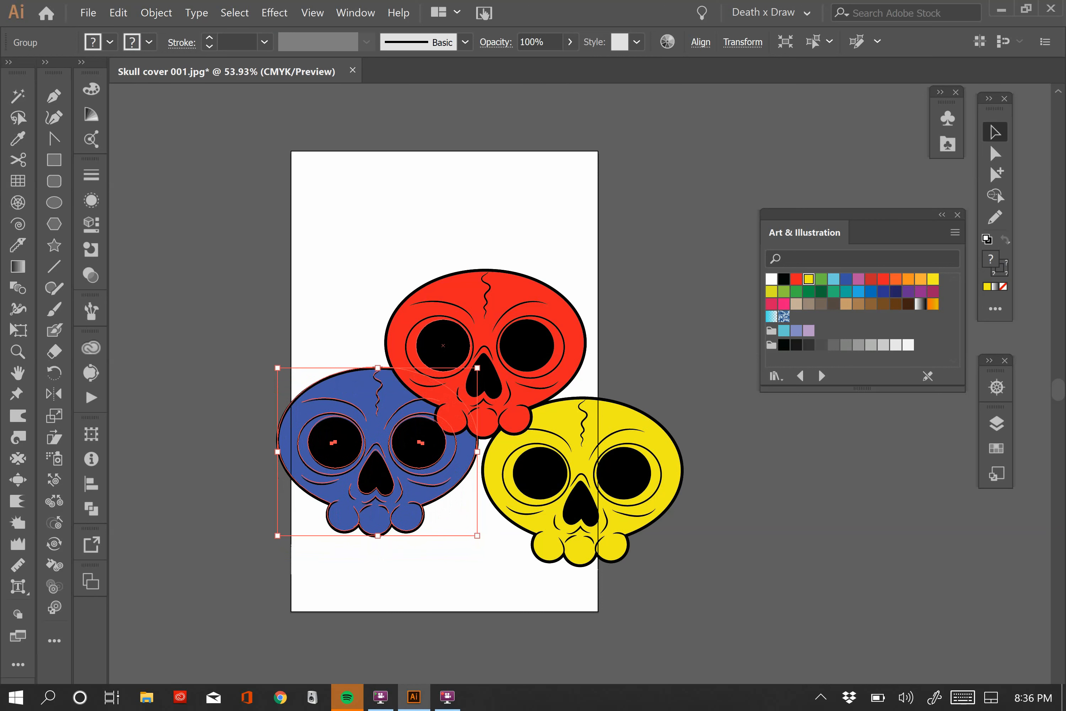
Step: Fine-tune the blue skull's position with small nudges down, left and slightly up, and deselect it
{"action": "key", "text": "Down"}
{"action": "key", "text": "Down"}
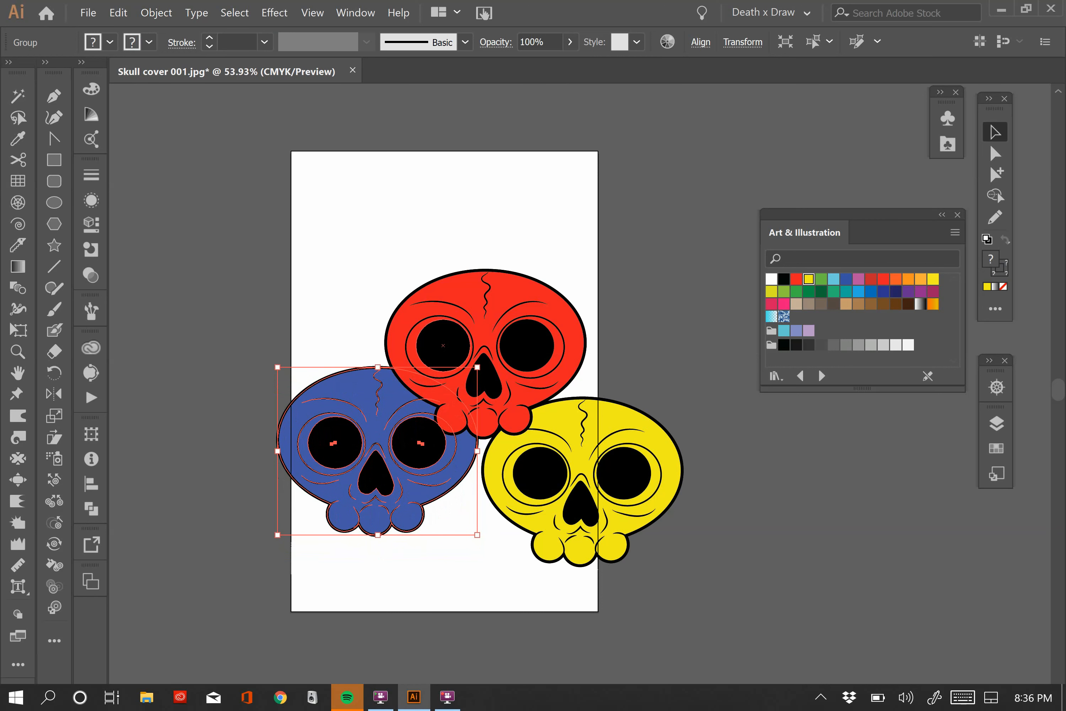
{"action": "key", "text": "Down"}
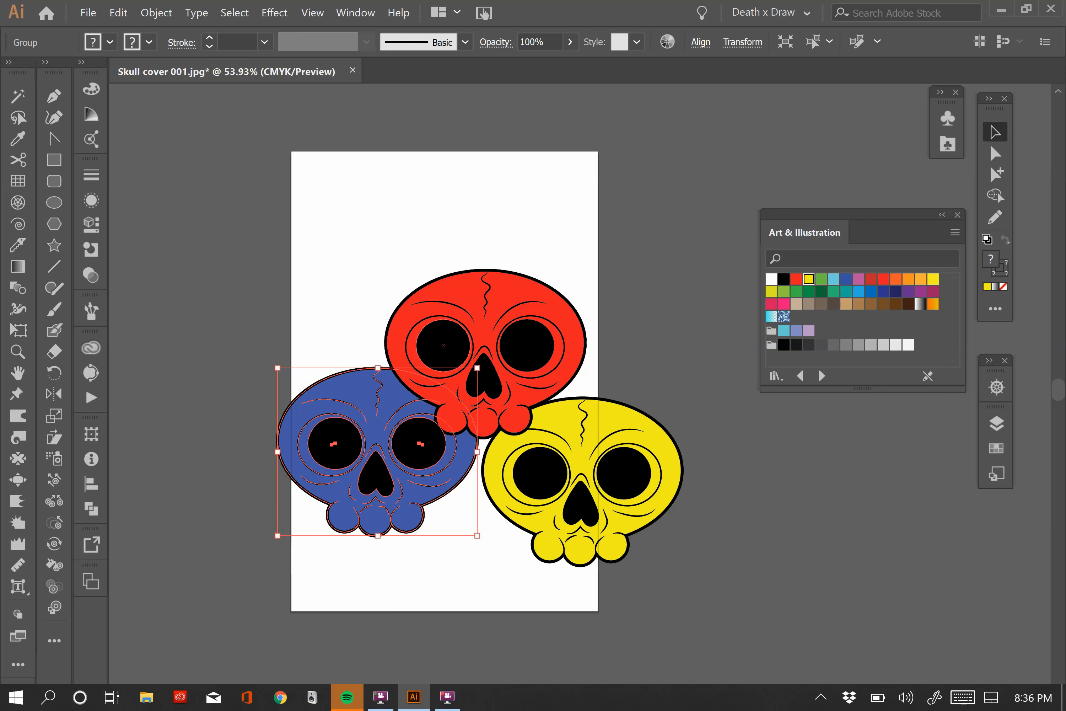
{"action": "key", "text": "Left"}
{"action": "key", "text": "Left"}
{"action": "key", "text": "Left"}
{"action": "key", "text": "Left"}
{"action": "key", "text": "Left"}
{"action": "key", "text": "Left"}
{"action": "key", "text": "Left"}
{"action": "key", "text": "Left"}
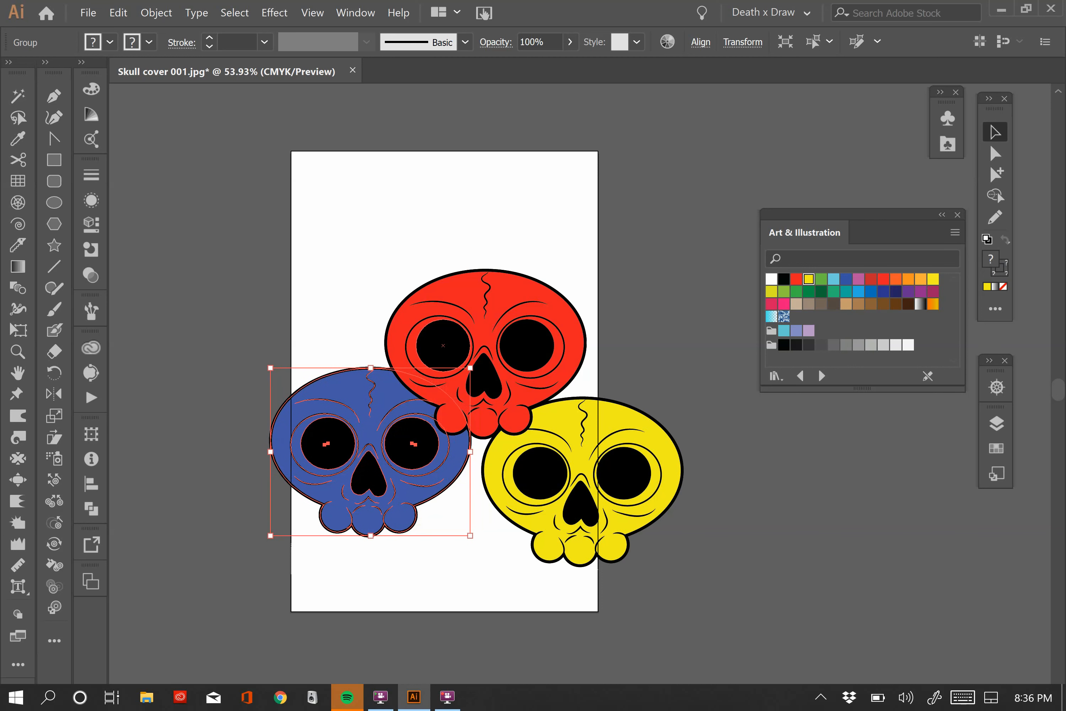
{"action": "key", "text": "Down"}
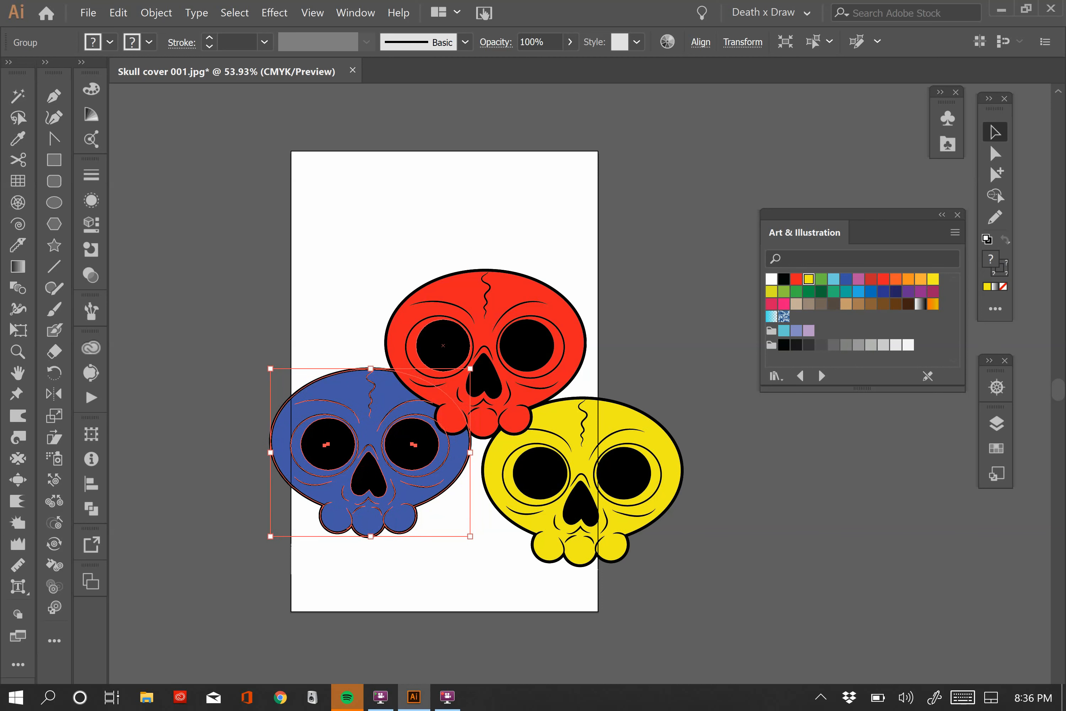
{"action": "key", "text": "Up"}
{"action": "key", "text": "Up"}
{"action": "key", "text": "Up"}
{"action": "key", "text": "Up"}
{"action": "key", "text": "Up"}
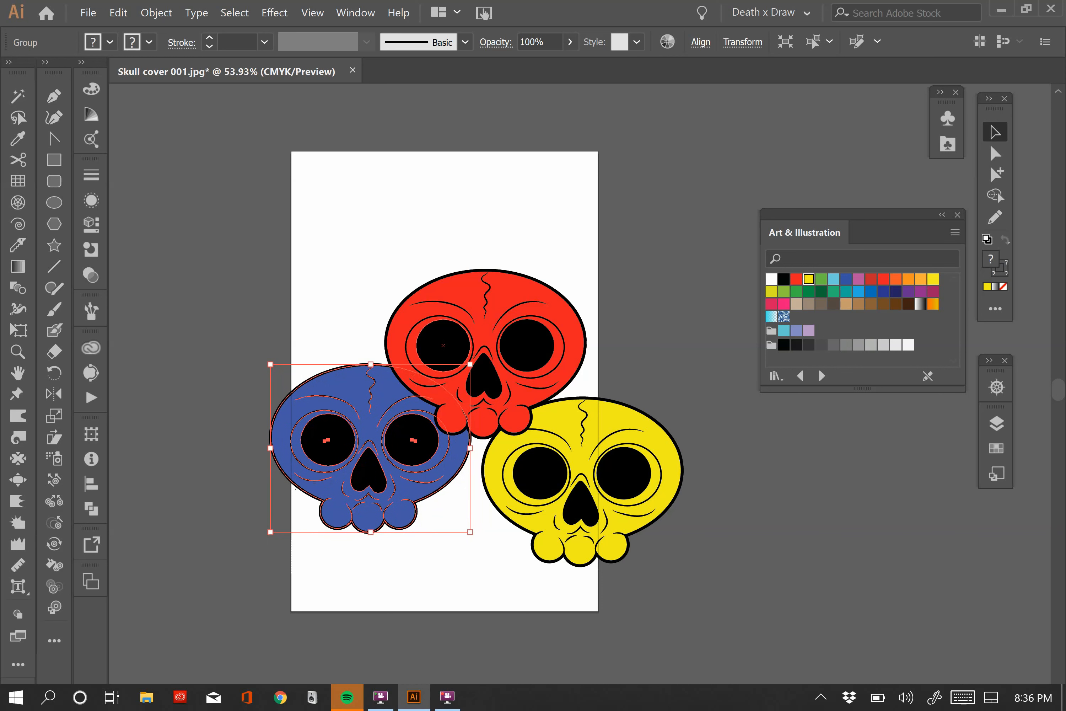
{"action": "key", "text": "Left"}
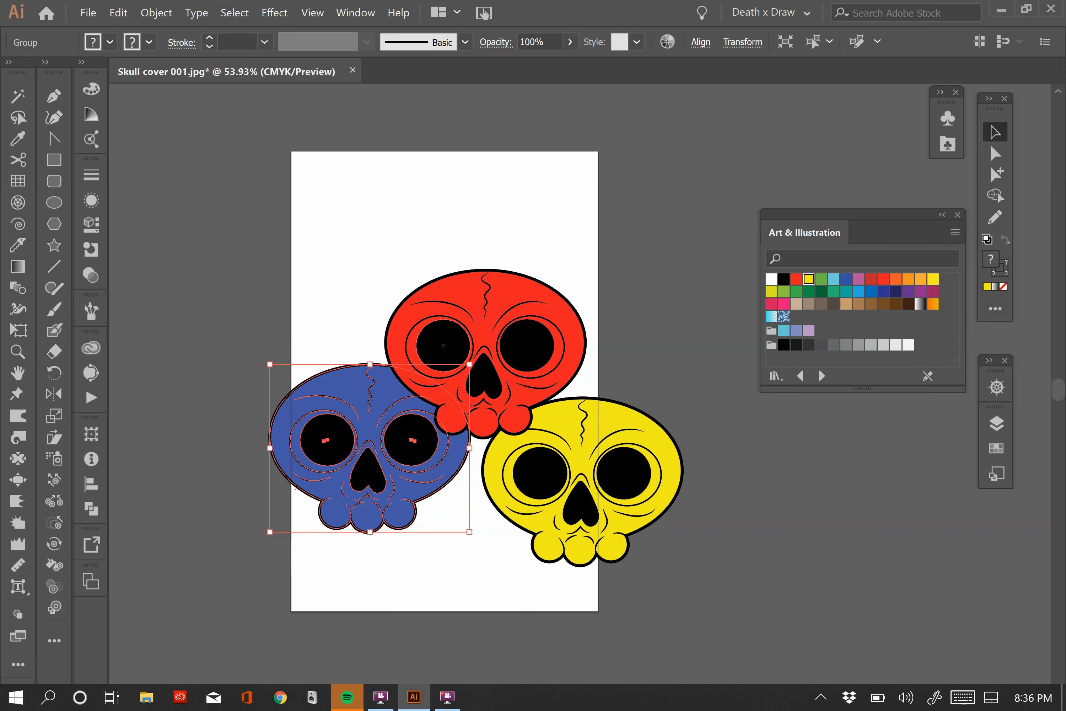
{"action": "left_click", "coordinate": [528, 232]}
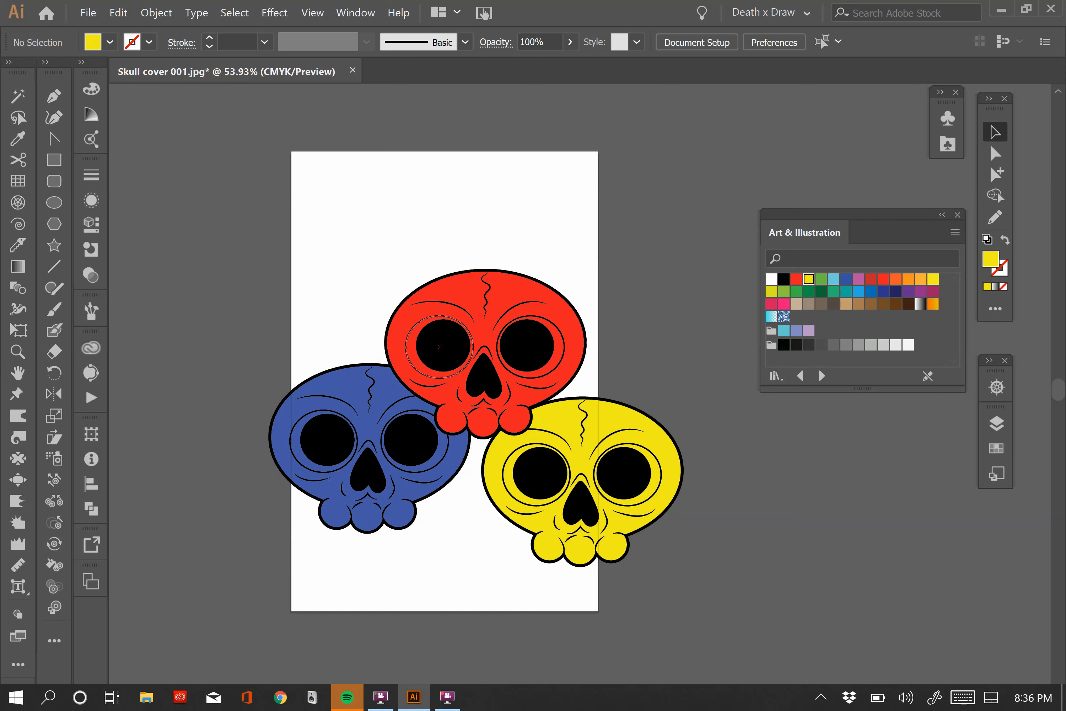
Step: Select all three skulls, scale them down proportionally to well under half size and move them to the upper part of the artboard
{"action": "left_click_drag", "start_coordinate": [250, 262], "coordinate": [697, 611]}
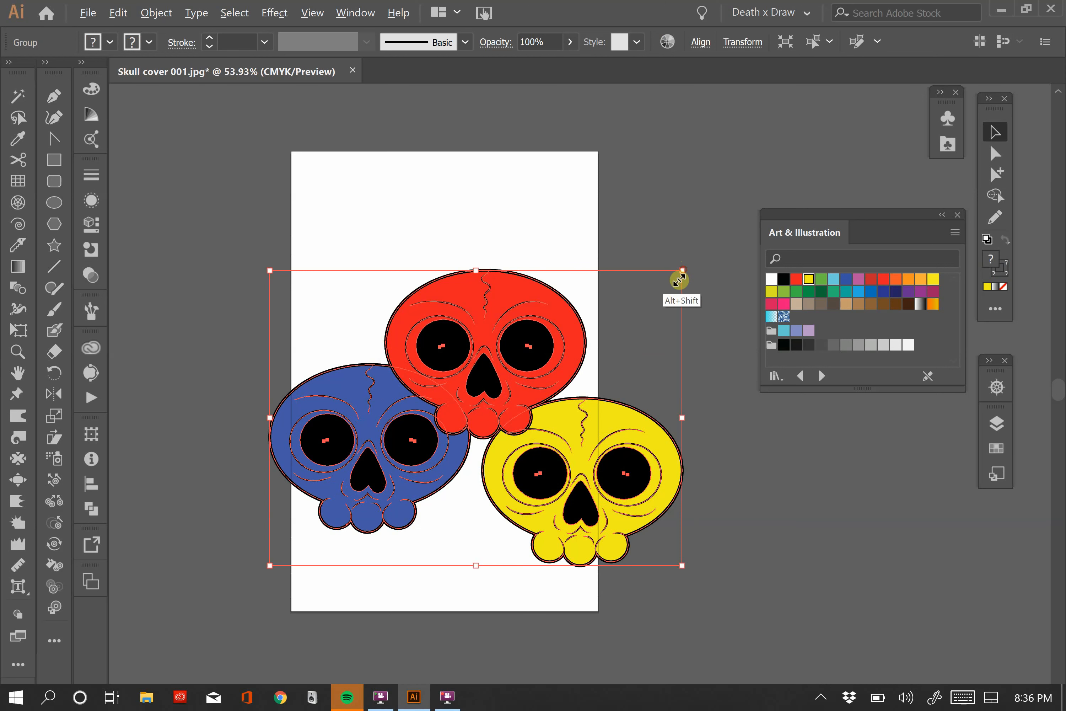
{"action": "left_click_drag", "start_coordinate": [682, 272], "coordinate": [551, 365]}
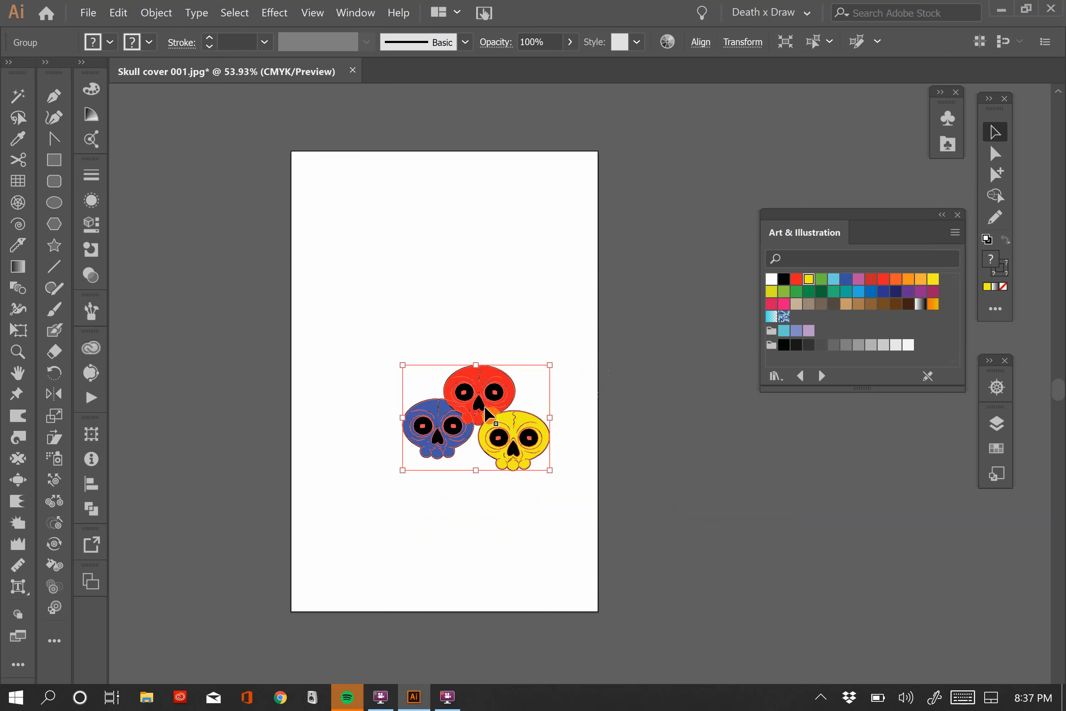
{"action": "left_click_drag", "start_coordinate": [493, 403], "coordinate": [435, 291]}
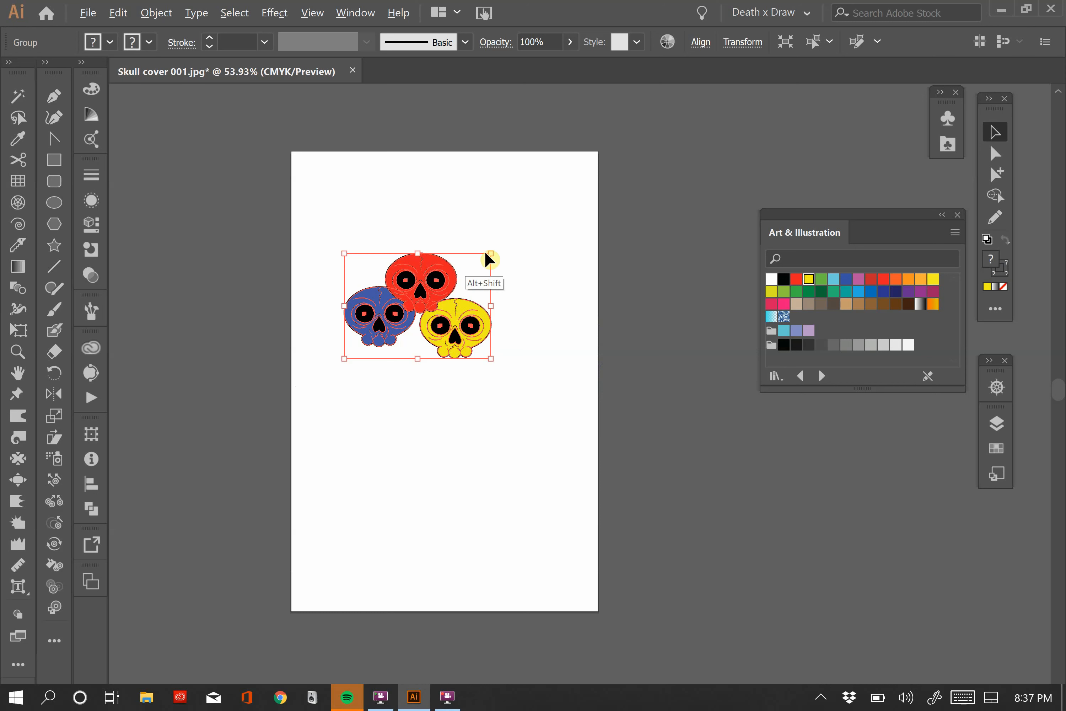
{"action": "left_click_drag", "start_coordinate": [492, 258], "coordinate": [478, 262]}
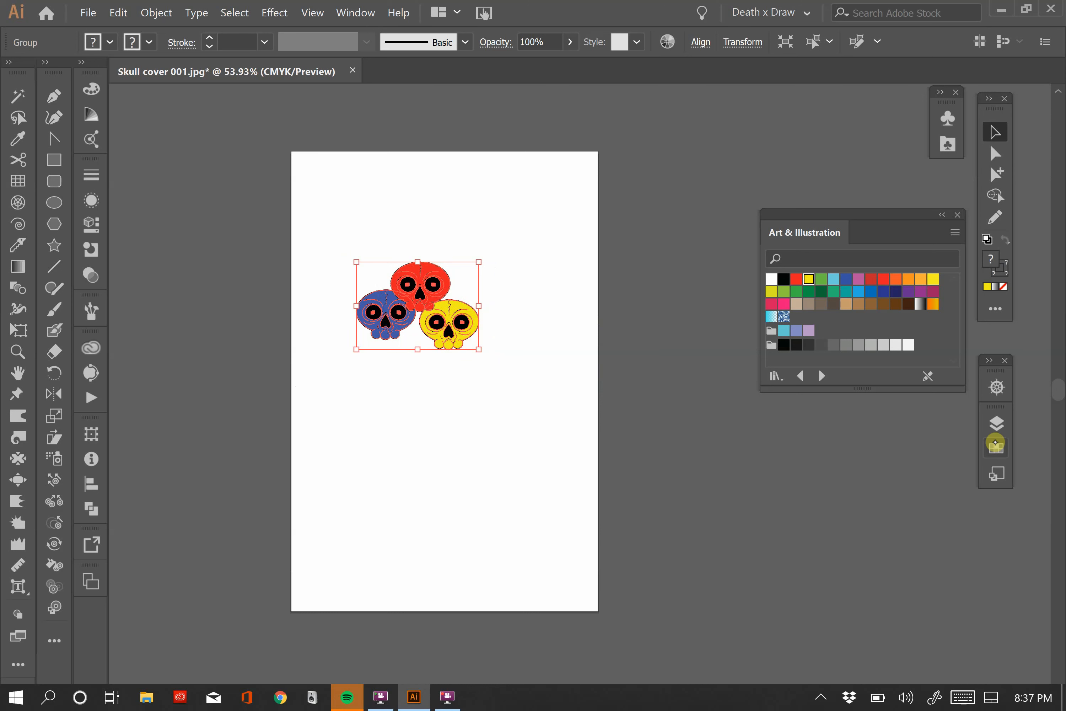
Step: Add the three-skull artwork to the Swatches as a new pattern and delete the artwork from the artboard
{"action": "left_click", "coordinate": [996, 446]}
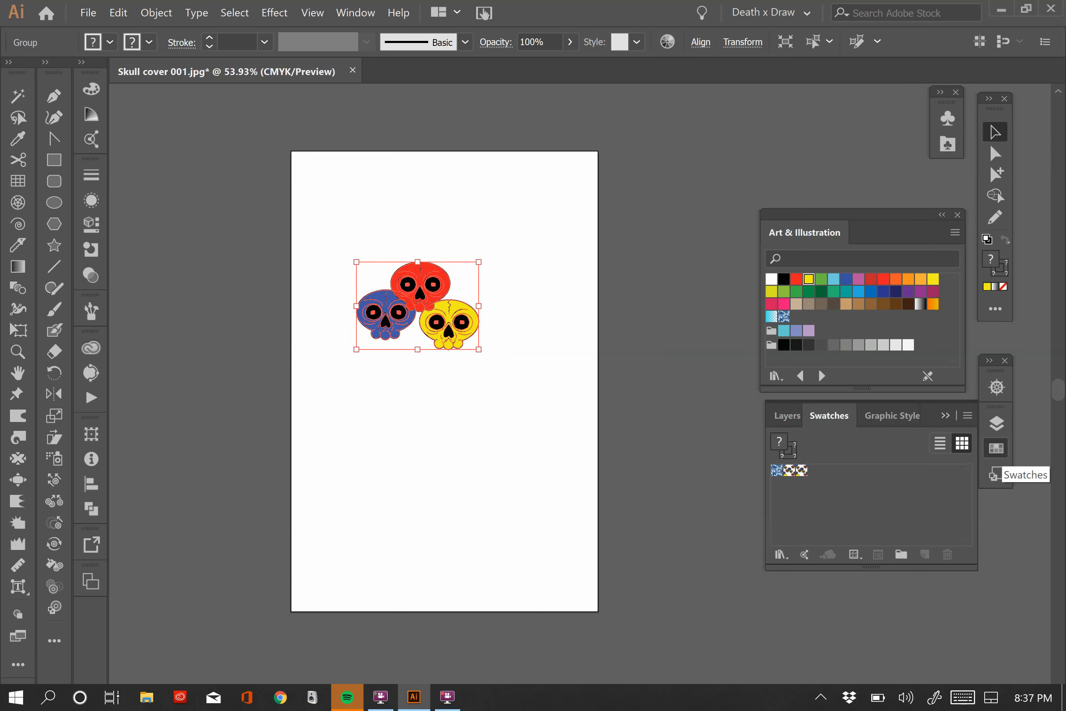
{"action": "left_click_drag", "start_coordinate": [419, 304], "coordinate": [850, 496]}
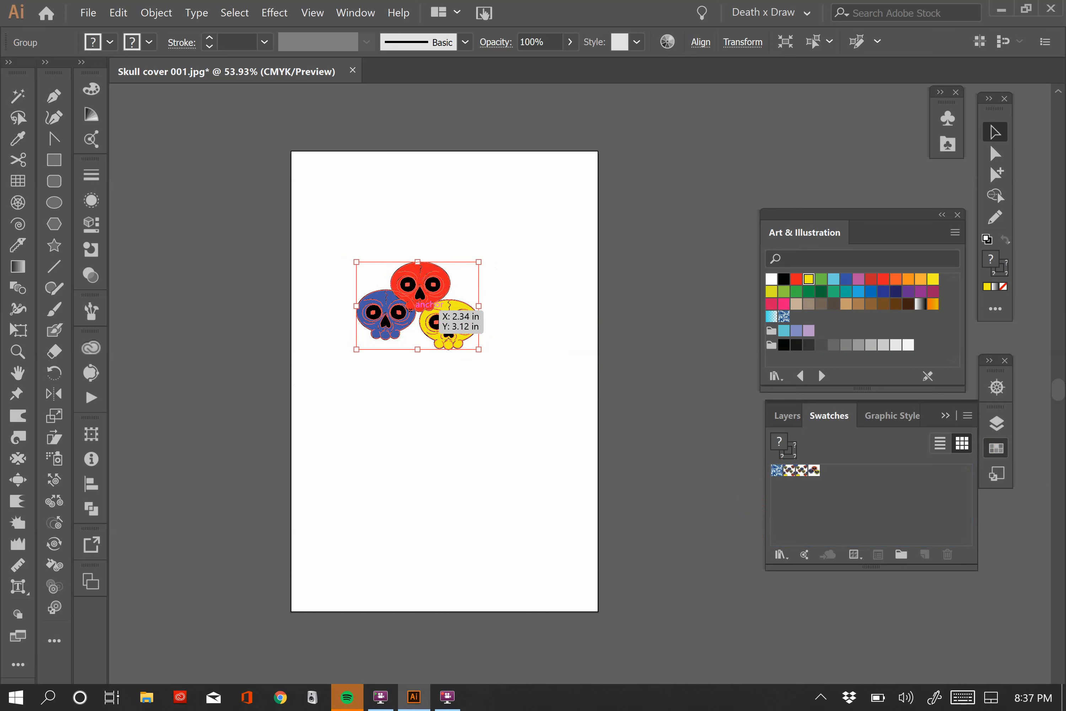
{"action": "key", "text": "Delete"}
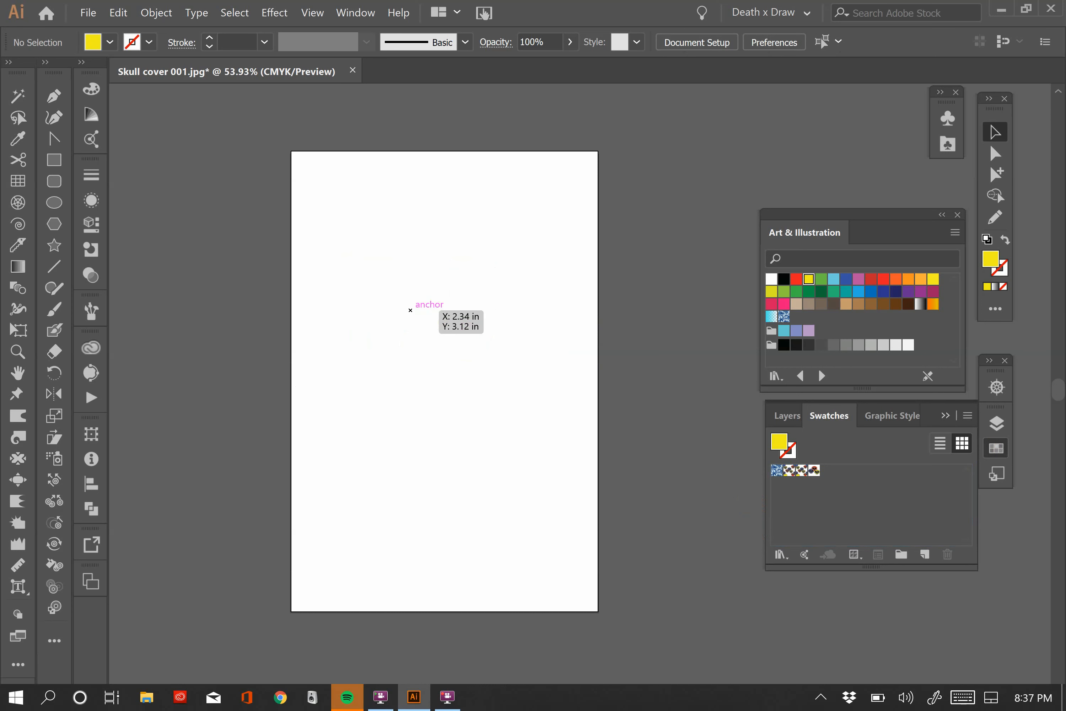
Step: Draw a rectangle fitted to the edges of the artboard and fill it with the new three-skull pattern swatch
{"action": "left_click", "coordinate": [54, 160]}
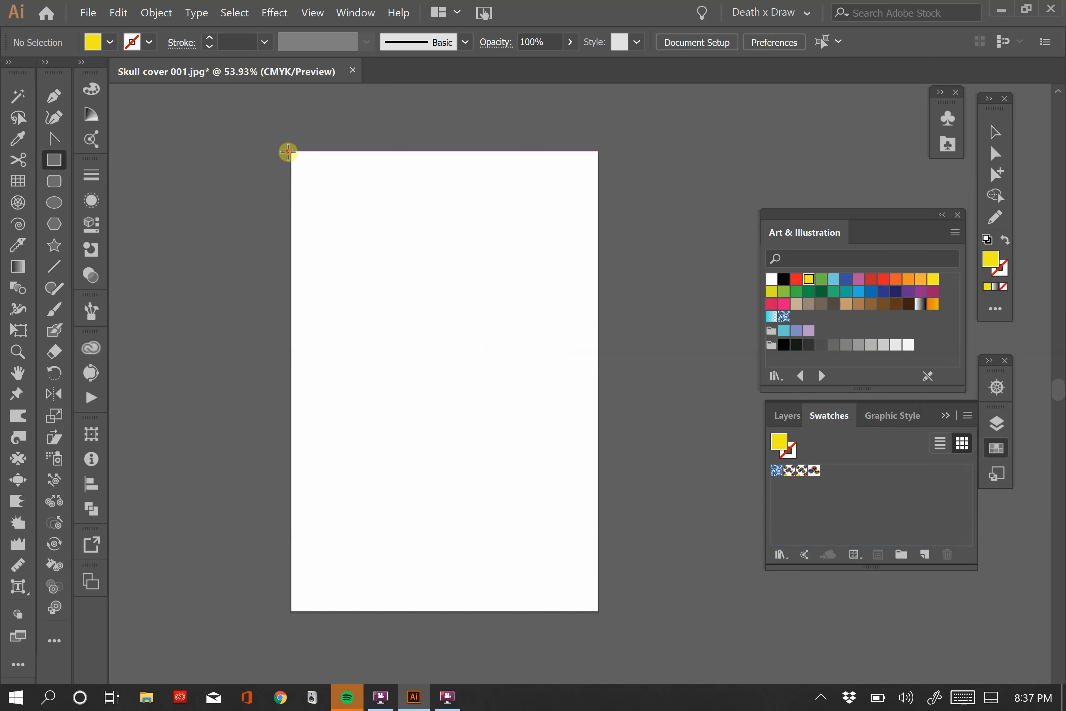
{"action": "left_click_drag", "start_coordinate": [288, 151], "coordinate": [598, 606]}
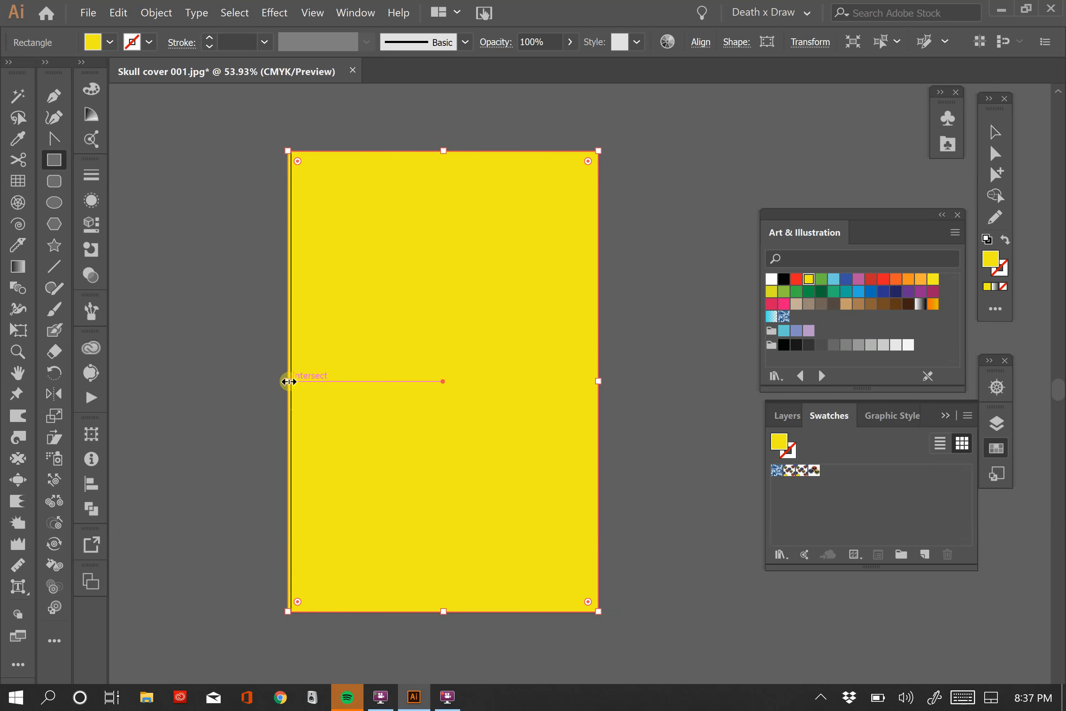
{"action": "left_click_drag", "start_coordinate": [288, 381], "coordinate": [291, 381]}
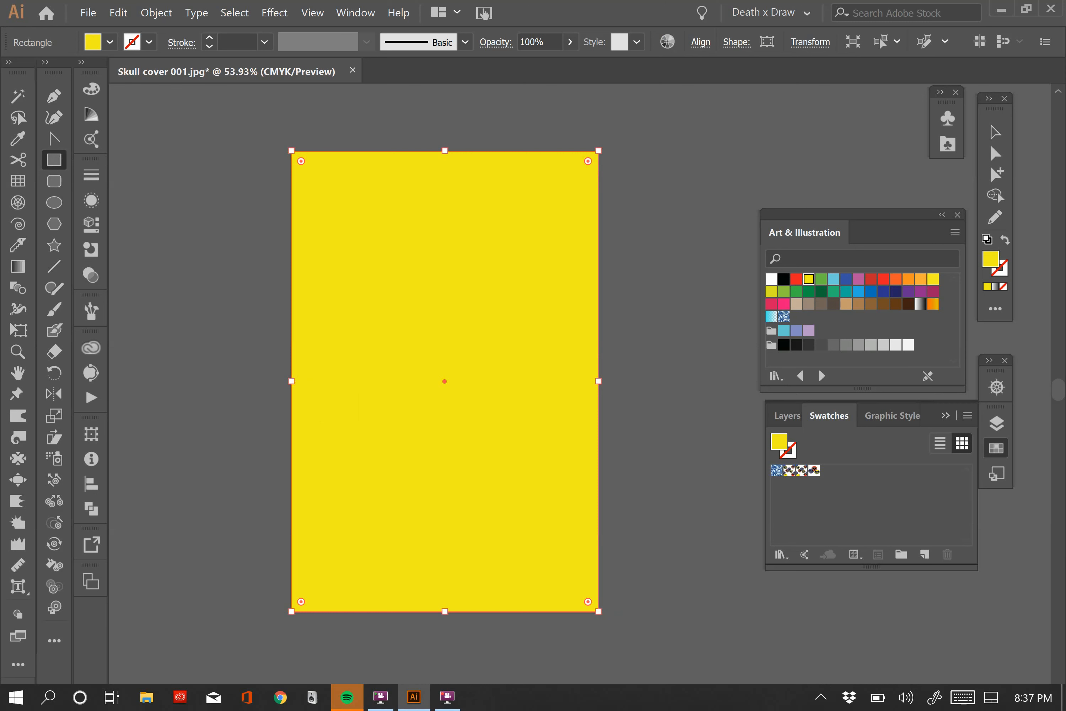
{"action": "left_click", "coordinate": [814, 470]}
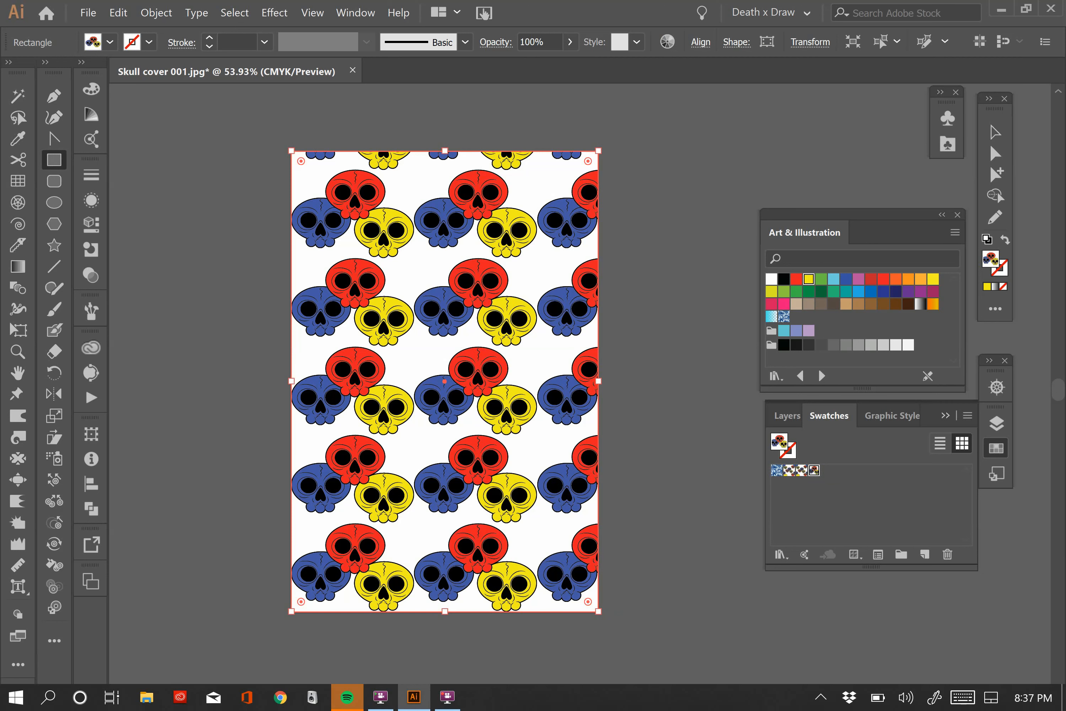
Step: Open the three-skull pattern swatch for editing and set its tile type to Brick by Column
{"action": "double_click", "coordinate": [815, 470]}
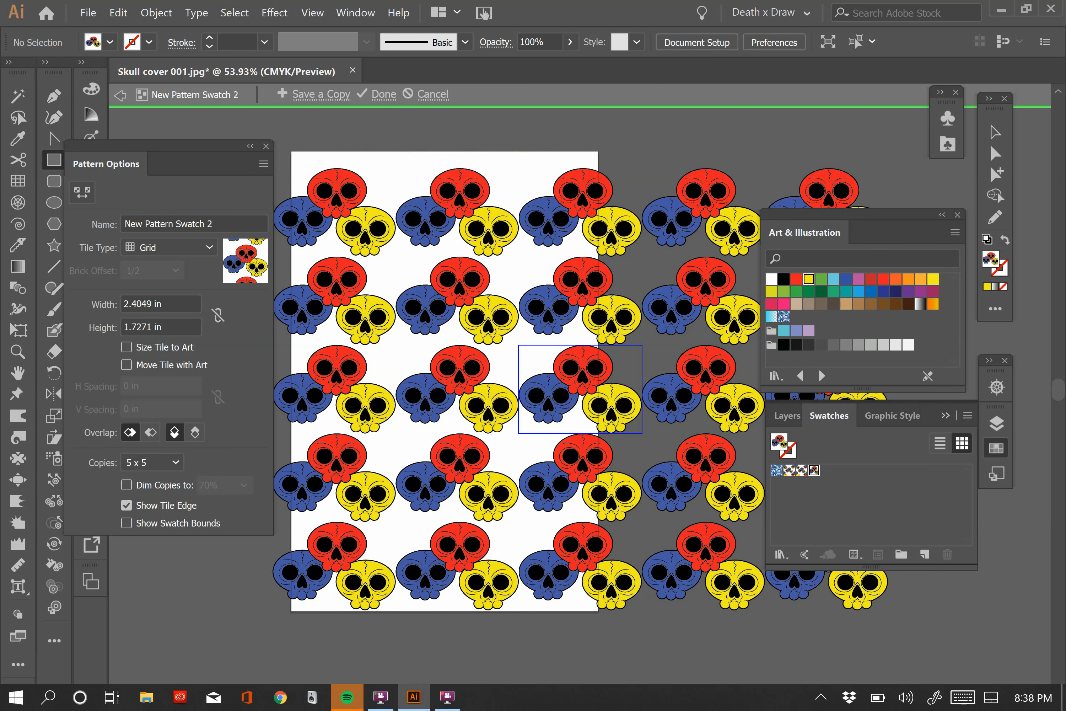
{"action": "left_click", "coordinate": [207, 246]}
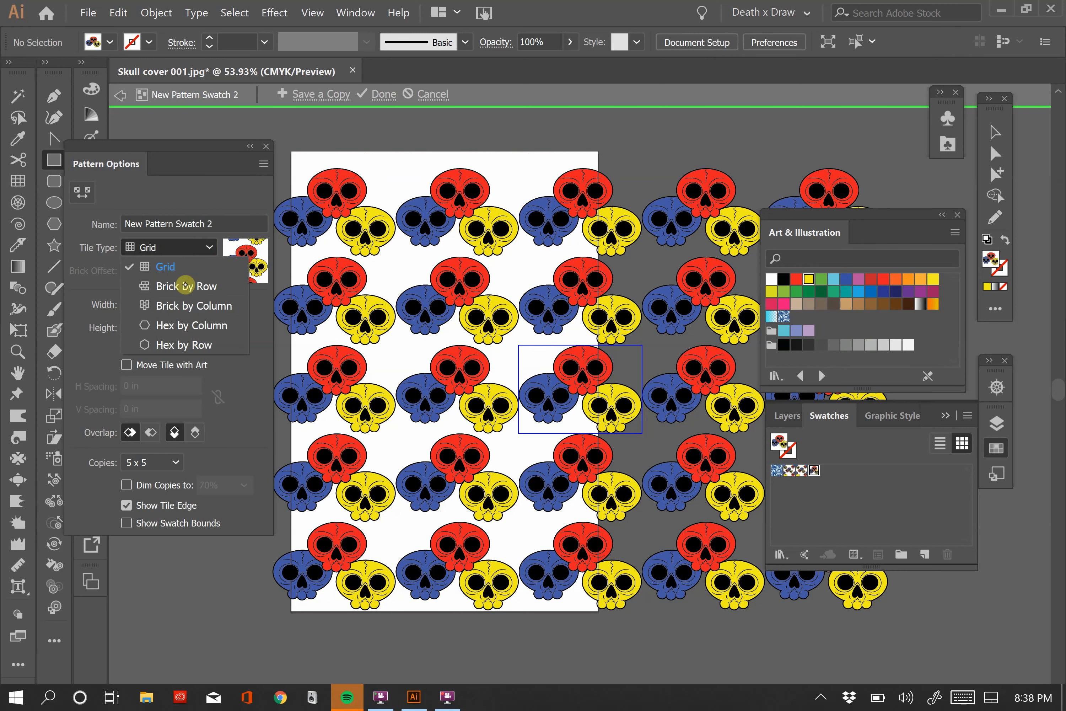
{"action": "left_click", "coordinate": [209, 304]}
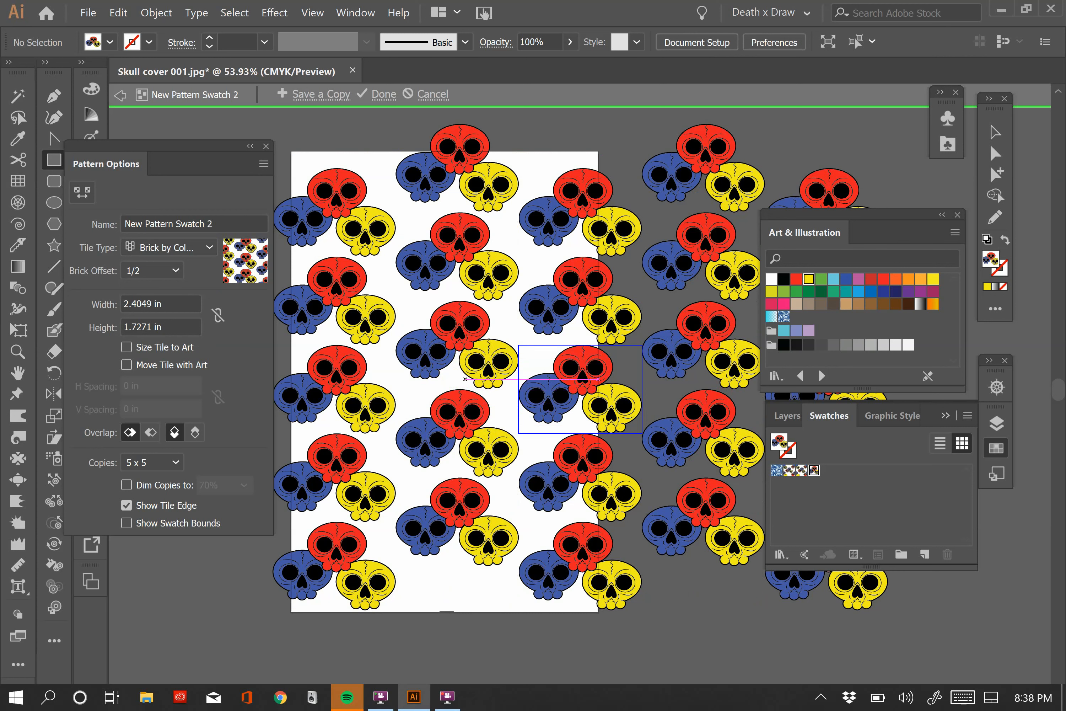
Step: Set the pattern tile's width to 2.375 in
{"action": "left_click", "coordinate": [169, 301]}
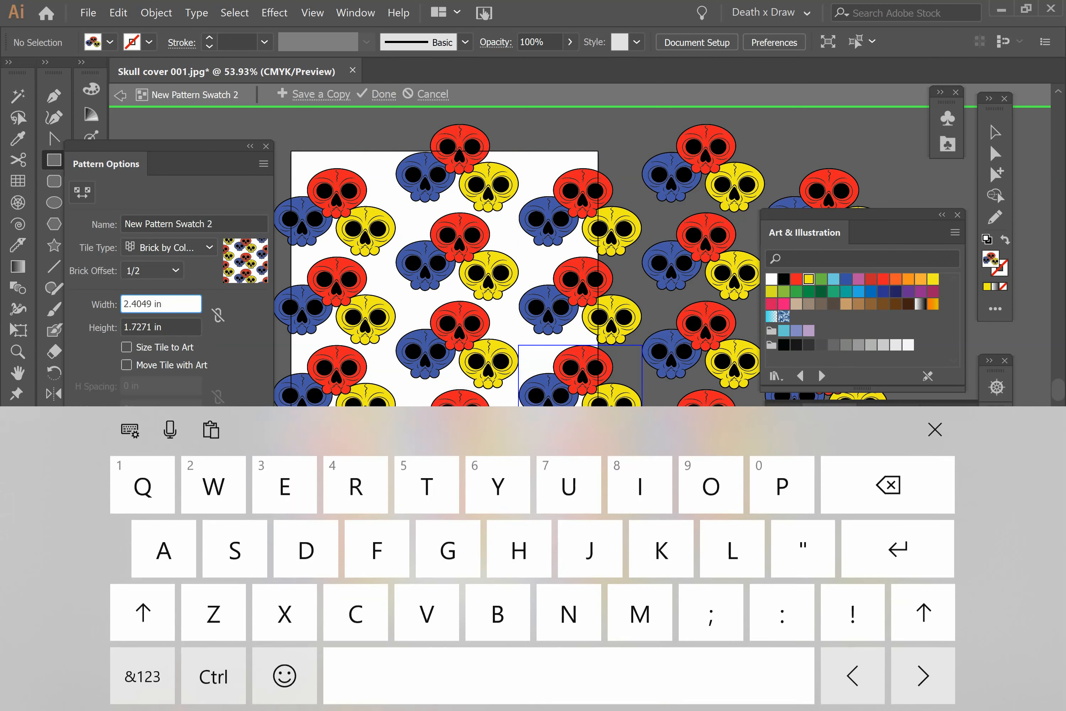
{"action": "left_click", "coordinate": [935, 429]}
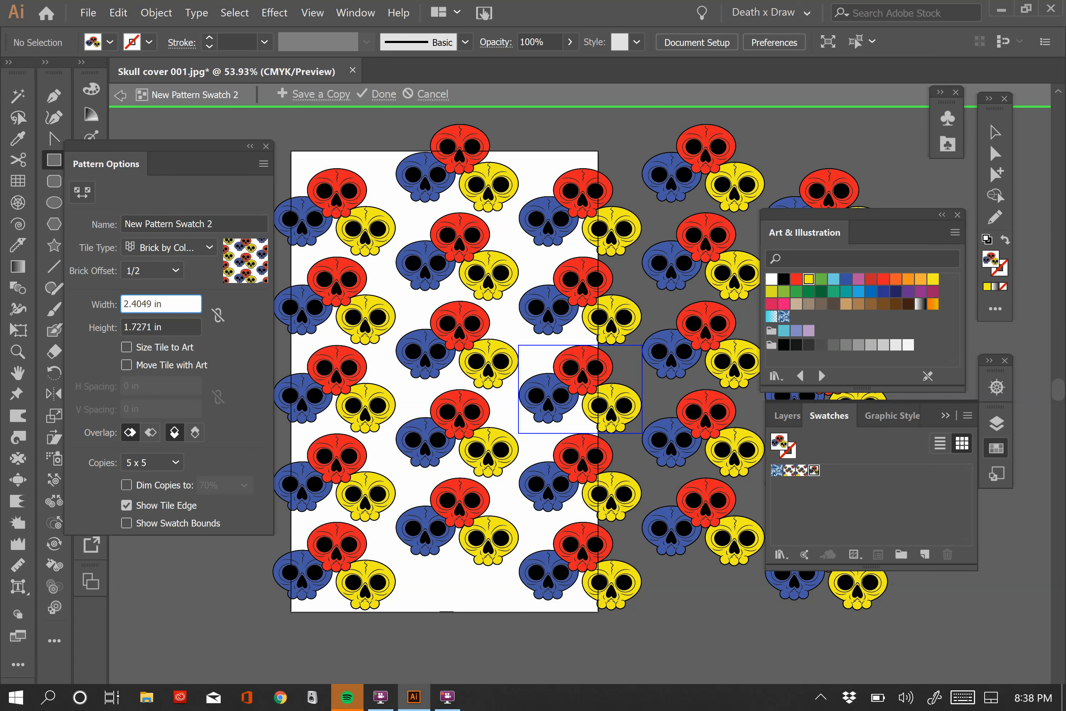
{"action": "key", "text": "Up"}
{"action": "key", "text": "Up"}
{"action": "key", "text": "Up"}
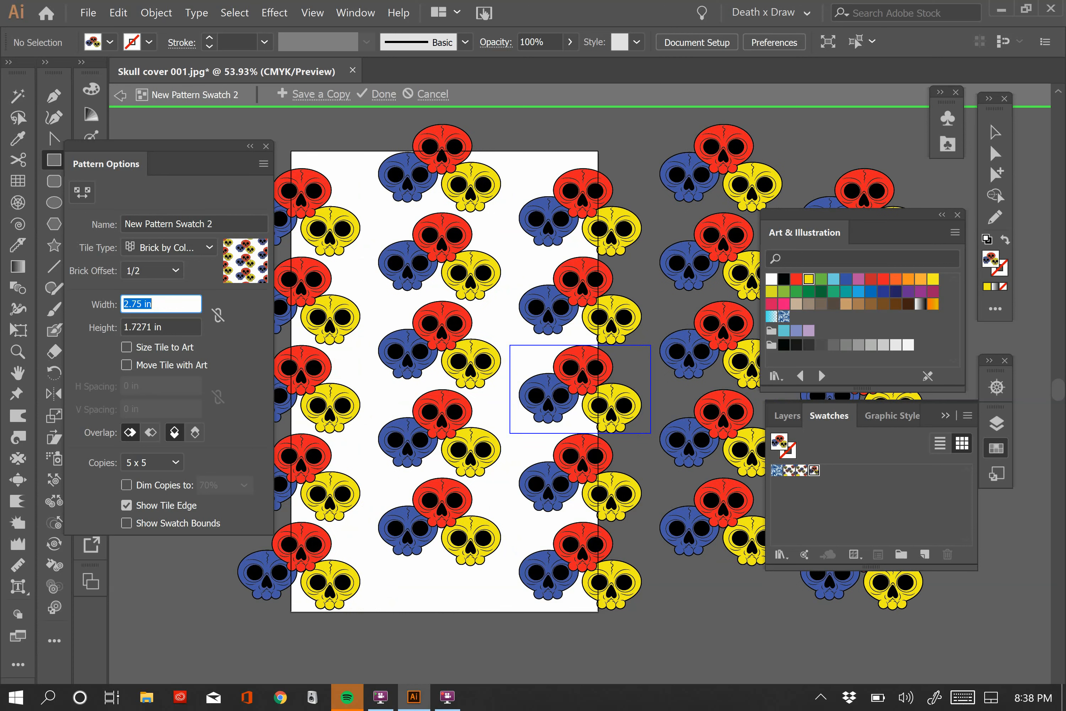
{"action": "key", "text": "Down"}
{"action": "key", "text": "Down"}
{"action": "key", "text": "Down"}
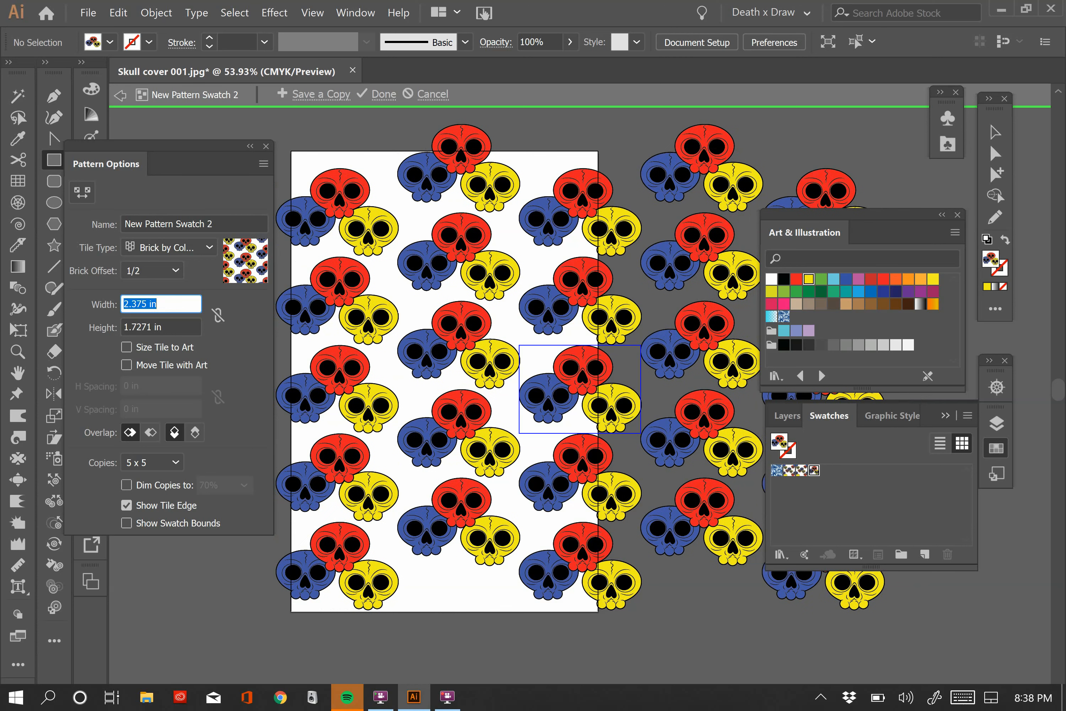
Step: Widen the space between the skull rows by setting the pattern tile's height to 2.5 in
{"action": "left_click", "coordinate": [164, 326]}
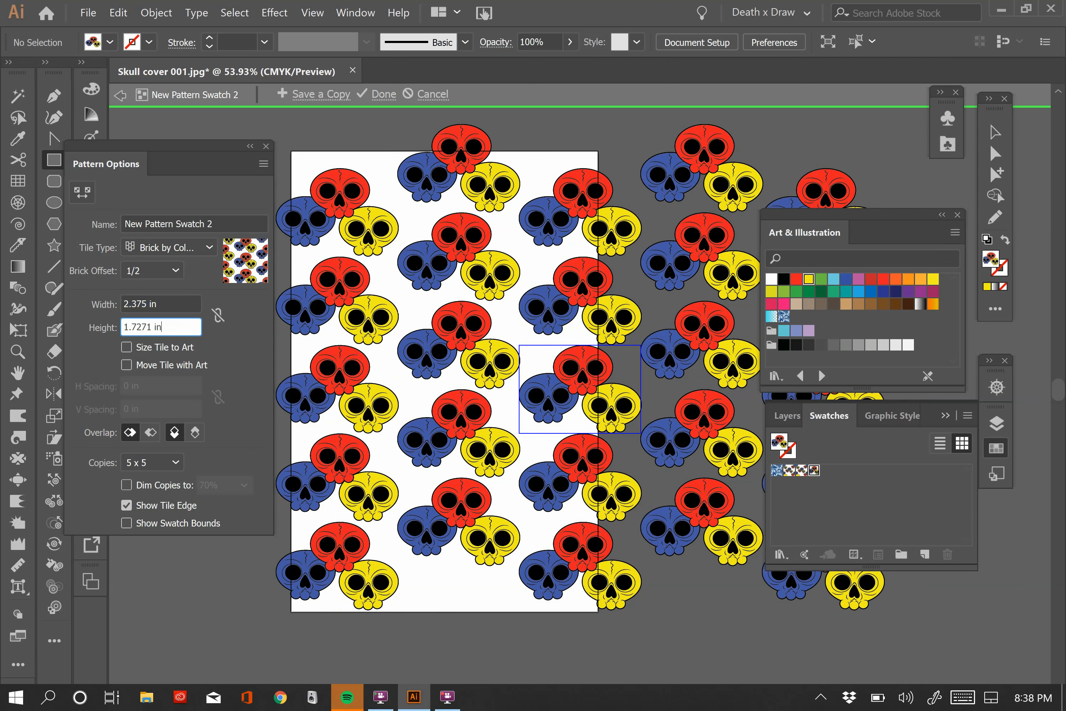
{"action": "key", "text": "Up"}
{"action": "key", "text": "Up"}
{"action": "key", "text": "Up"}
{"action": "key", "text": "Up"}
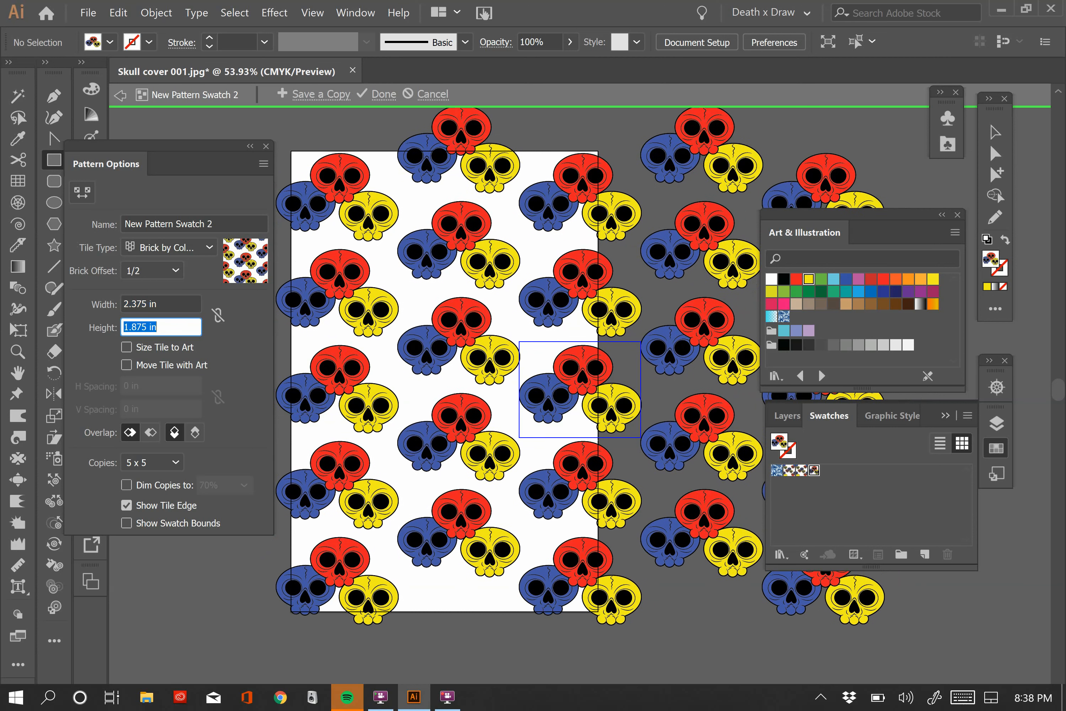
{"action": "key", "text": "Up"}
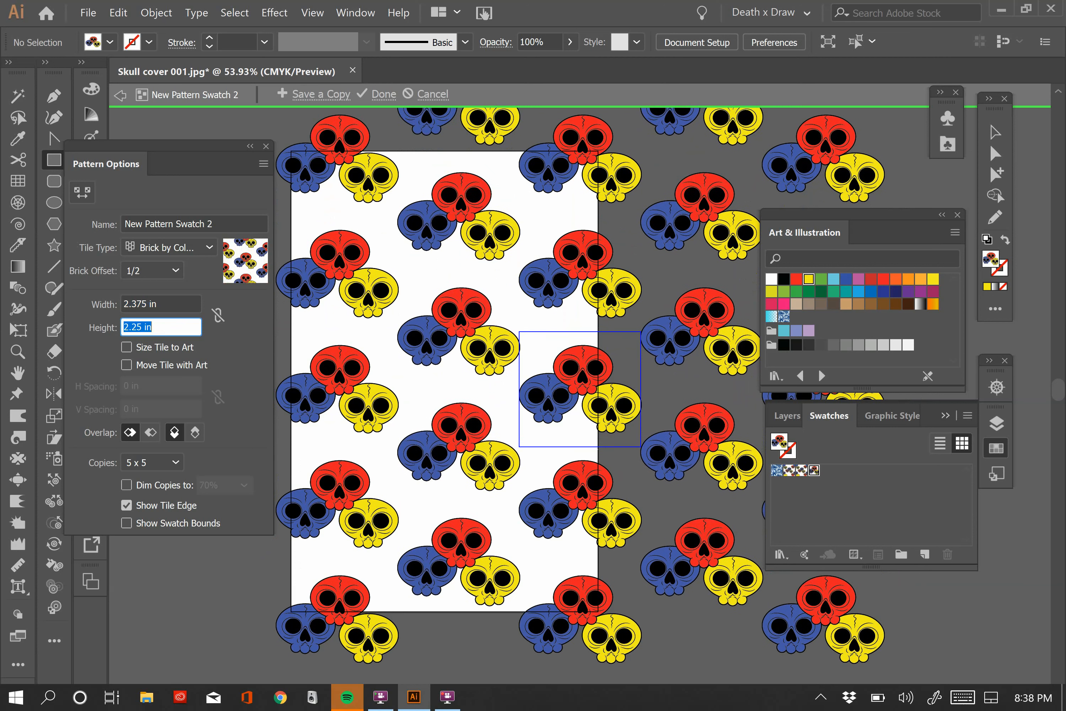
{"action": "key", "text": "Up"}
{"action": "key", "text": "Up"}
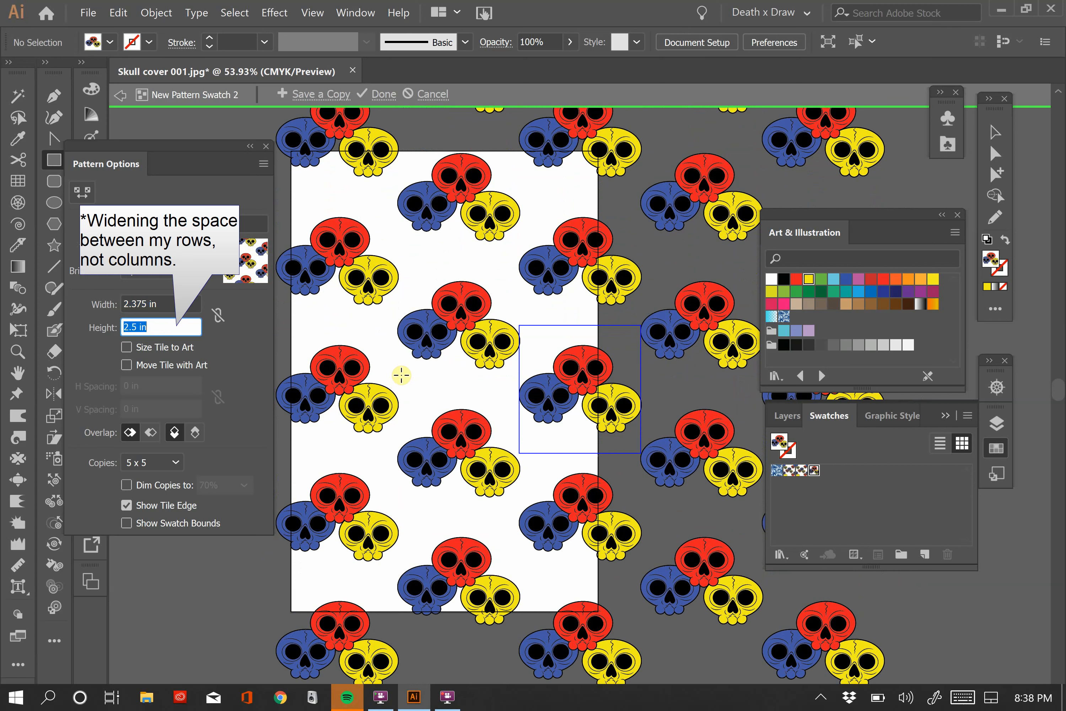
Step: Tighten the space between the skull columns by setting the pattern tile's width to 1.75 in
{"action": "left_click", "coordinate": [167, 304]}
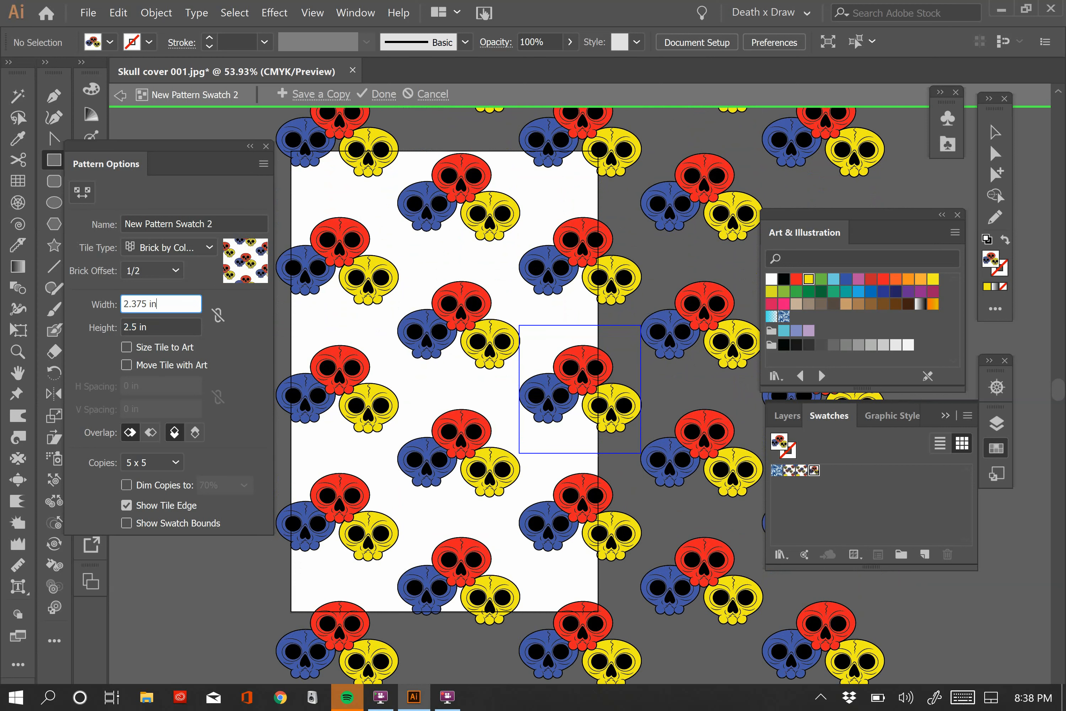
{"action": "key", "text": "BackSpace"}
{"action": "key", "text": "BackSpace"}
{"action": "key", "text": "BackSpace"}
{"action": "key", "text": "BackSpace"}
{"action": "key", "text": "BackSpace"}
{"action": "key", "text": "BackSpace"}
{"action": "key", "text": "BackSpace"}
{"action": "key", "text": "Return"}
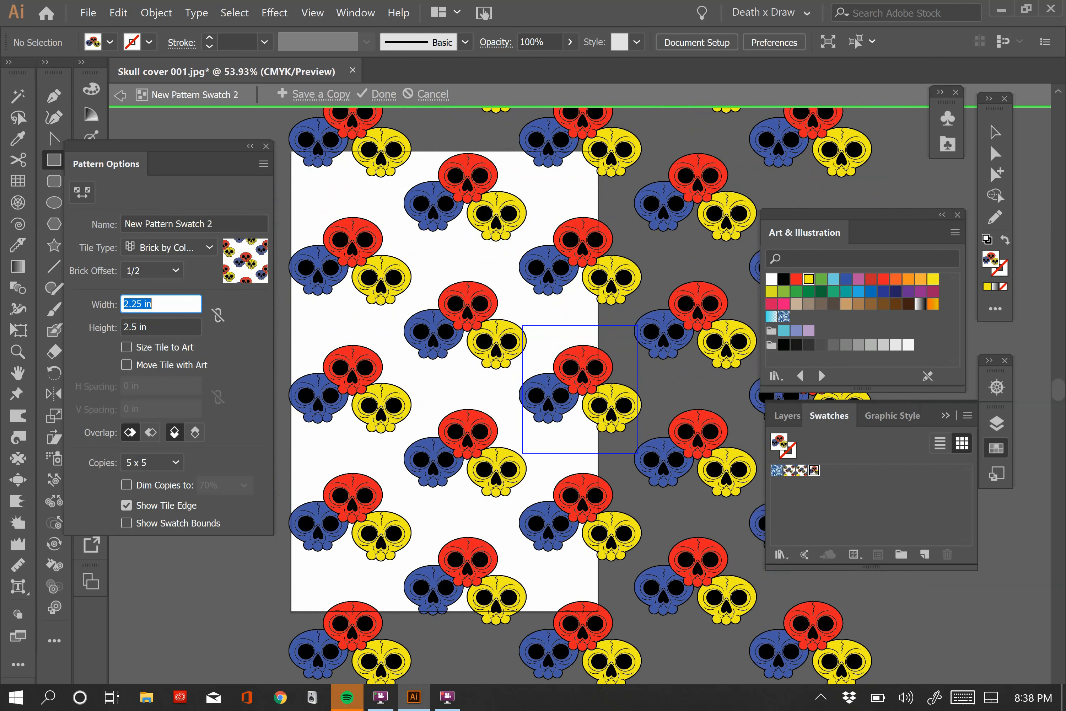
{"action": "key", "text": "Down"}
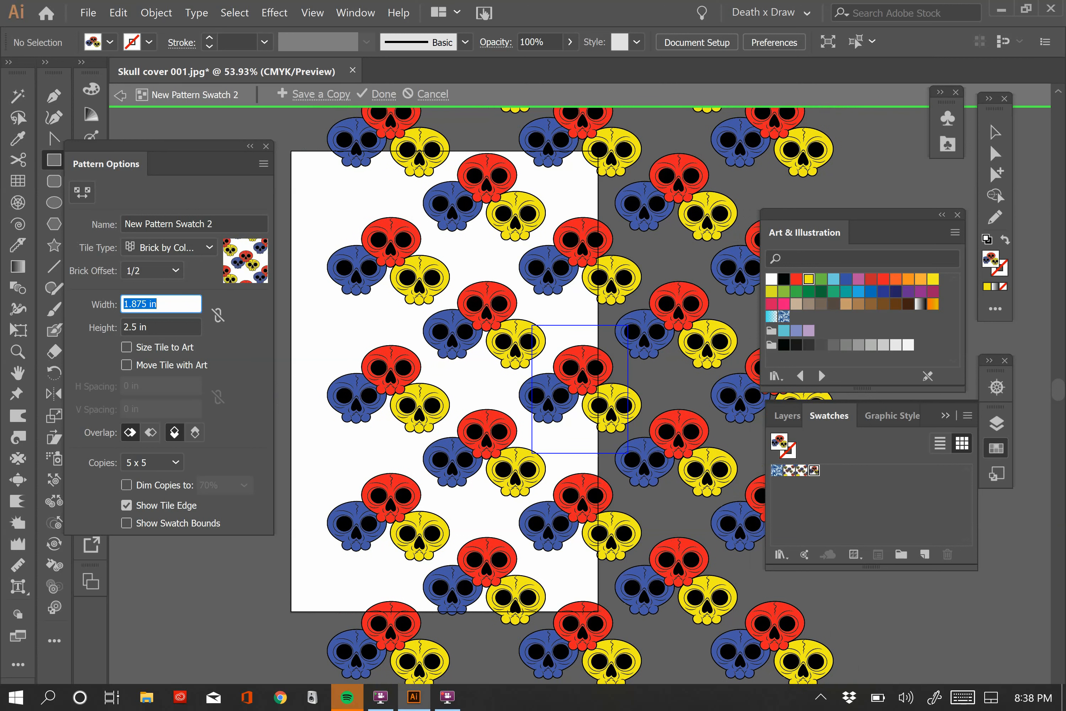
{"action": "key", "text": "Down"}
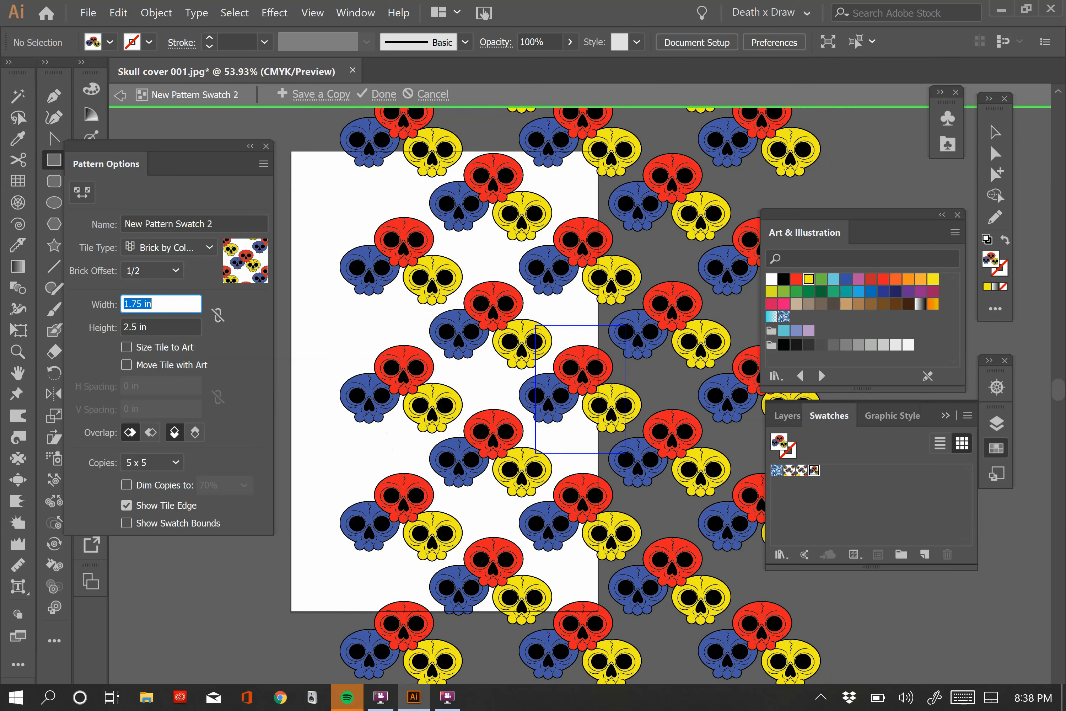
Step: Save a copy of the three-skull pattern as a new swatch and finish editing the original pattern
{"action": "left_click", "coordinate": [305, 94]}
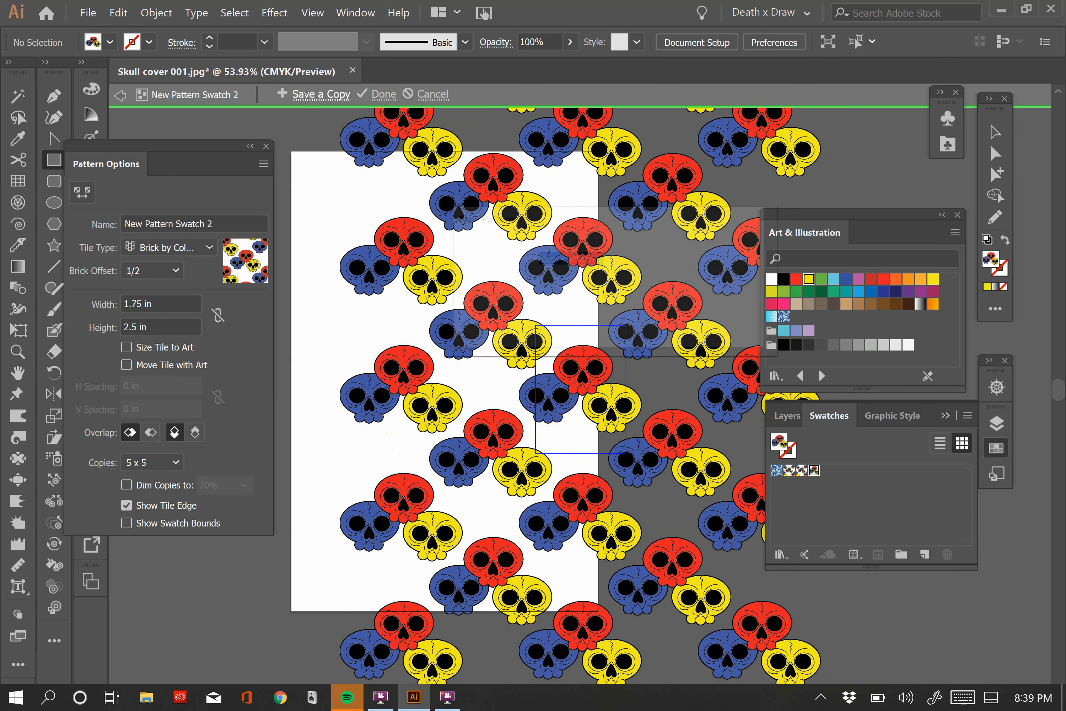
{"action": "left_click", "coordinate": [630, 312]}
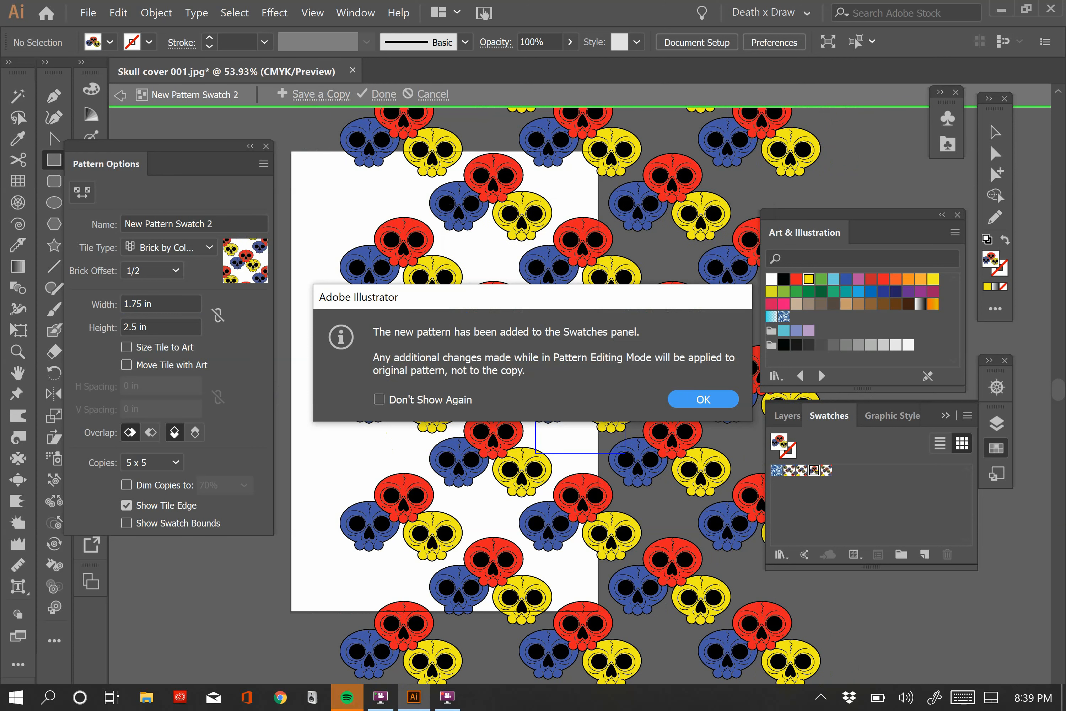
{"action": "left_click", "coordinate": [704, 398]}
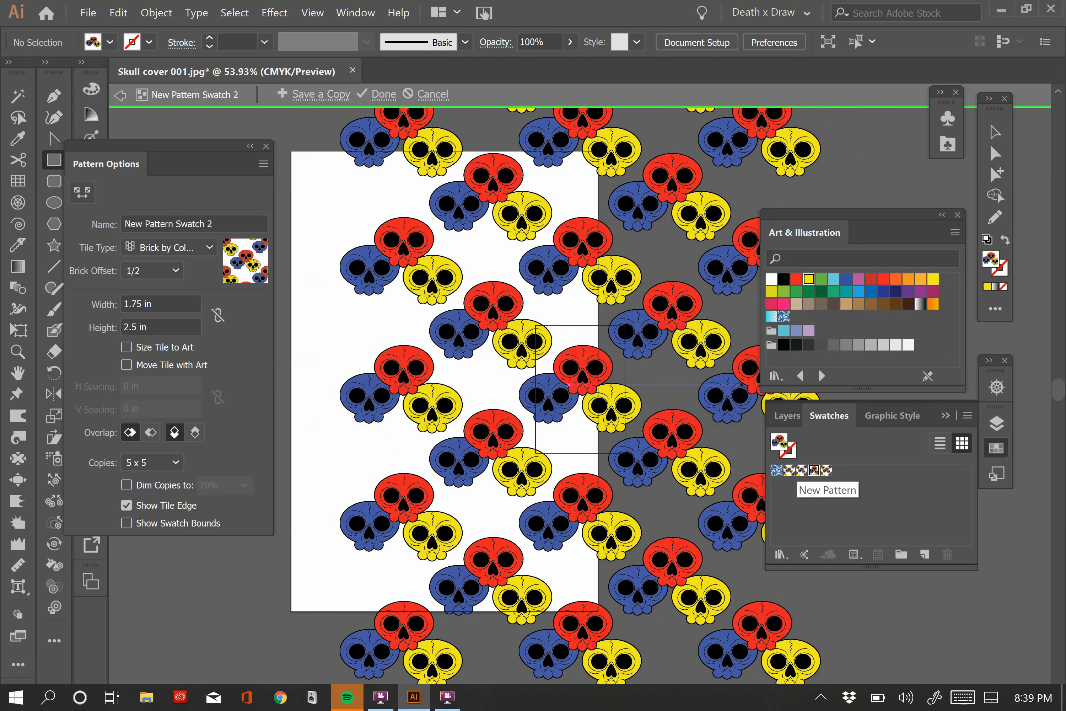
{"action": "left_click", "coordinate": [384, 95]}
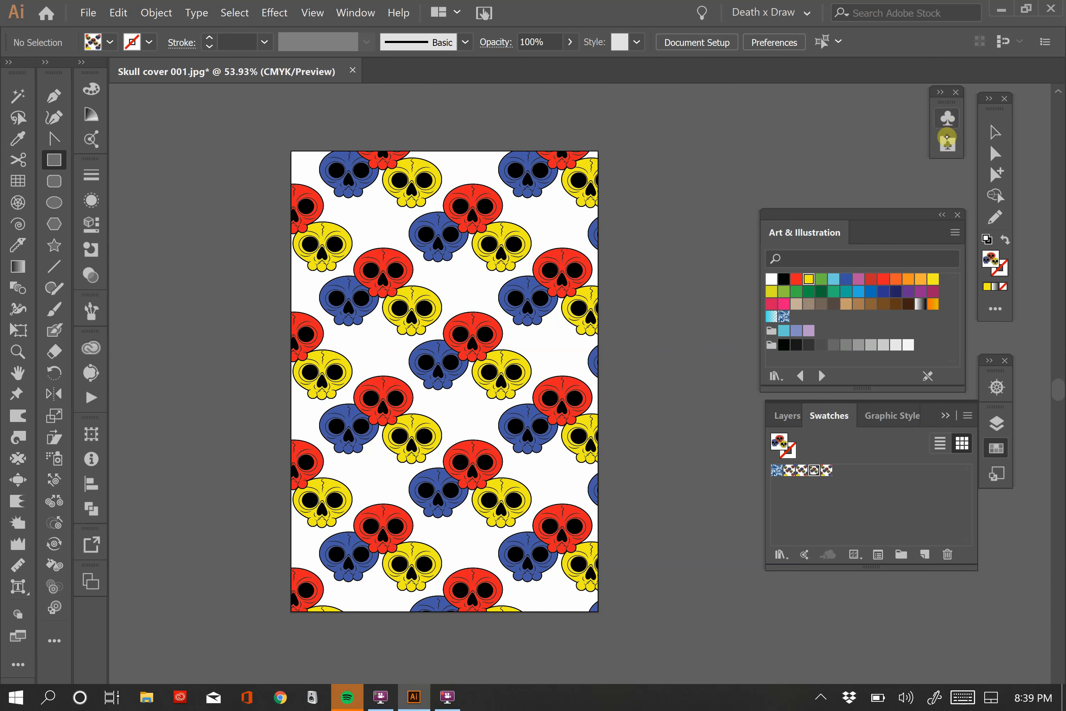
Step: Place the detailed Skull 010 symbol near the middle of the artboard and break its link to the symbol
{"action": "left_click", "coordinate": [947, 116]}
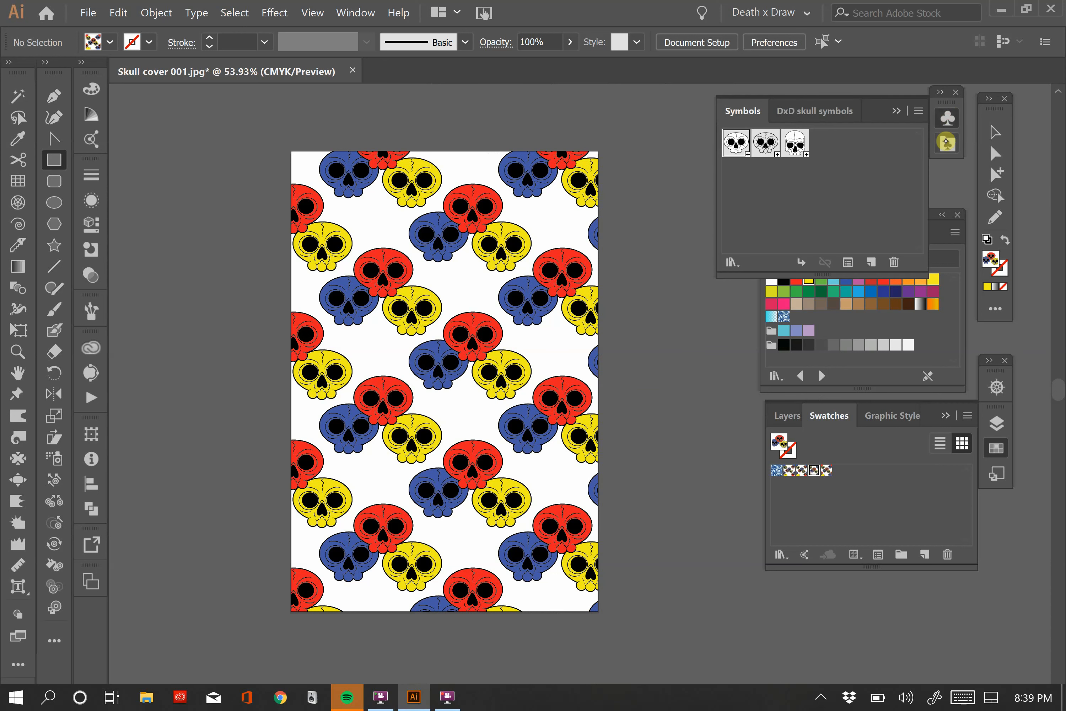
{"action": "left_click", "coordinate": [947, 143]}
{"action": "left_click", "coordinate": [947, 120]}
{"action": "left_click", "coordinate": [795, 145]}
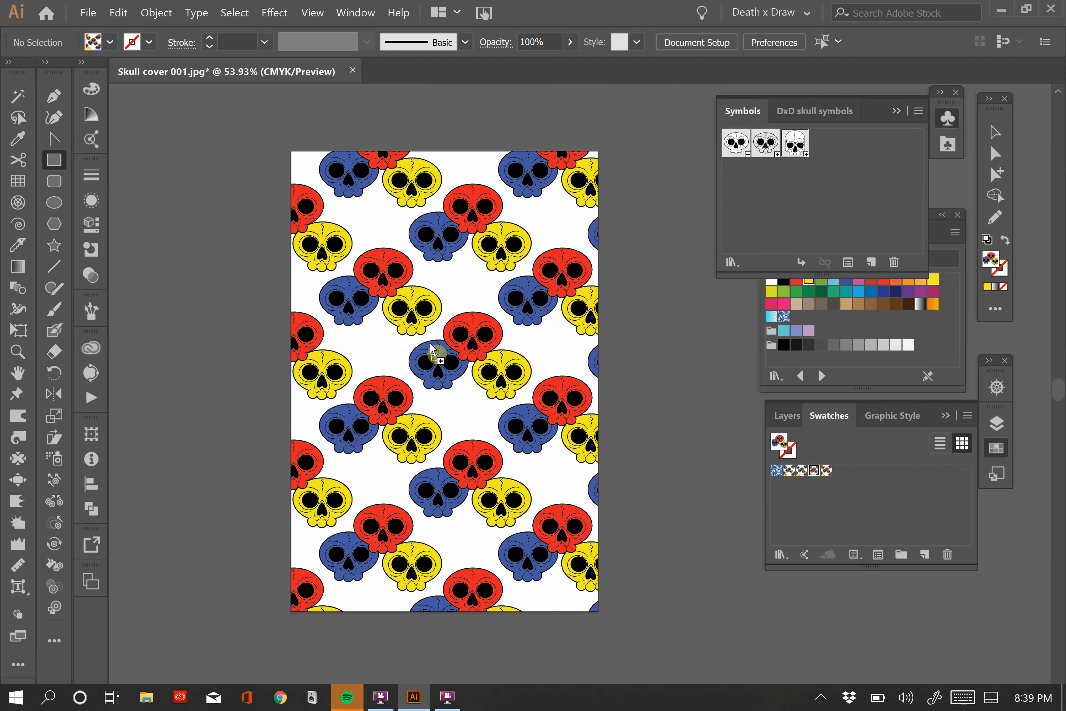
{"action": "left_click_drag", "start_coordinate": [430, 344], "coordinate": [433, 341]}
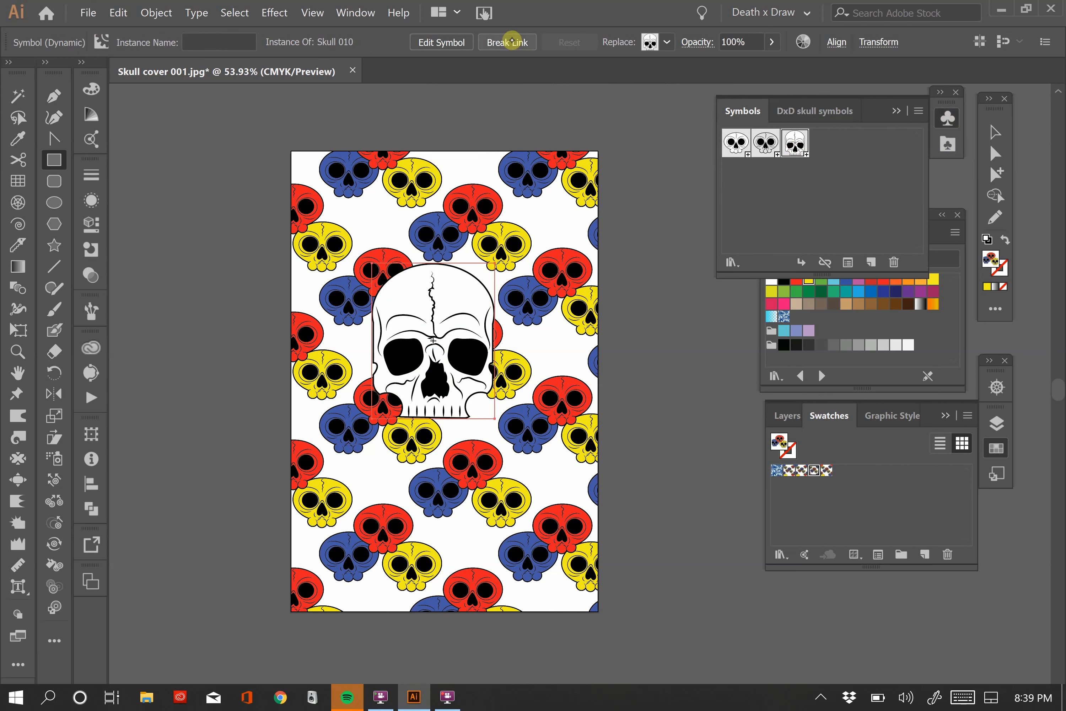
{"action": "left_click", "coordinate": [506, 43]}
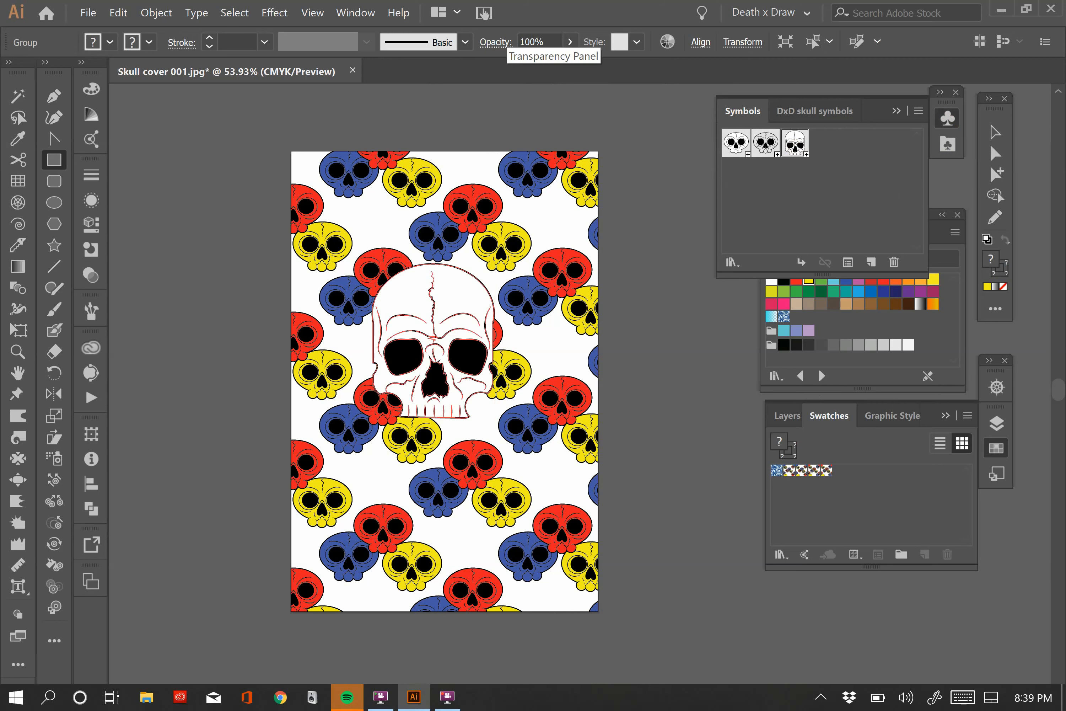
Step: Nudge the large white skull right and down towards the centre of the artboard
{"action": "key", "text": "Right"}
{"action": "key", "text": "Right"}
{"action": "key", "text": "Right"}
{"action": "key", "text": "Right"}
{"action": "key", "text": "Right"}
{"action": "key", "text": "Right"}
{"action": "key", "text": "Right"}
{"action": "key", "text": "Right"}
{"action": "key", "text": "Right"}
{"action": "key", "text": "Right"}
{"action": "key", "text": "Right"}
{"action": "key", "text": "Right"}
{"action": "key", "text": "Right"}
{"action": "key", "text": "Right"}
{"action": "key", "text": "Right"}
{"action": "key", "text": "Right"}
{"action": "key", "text": "Right"}
{"action": "key", "text": "Right"}
{"action": "key", "text": "Right"}
{"action": "key", "text": "Right"}
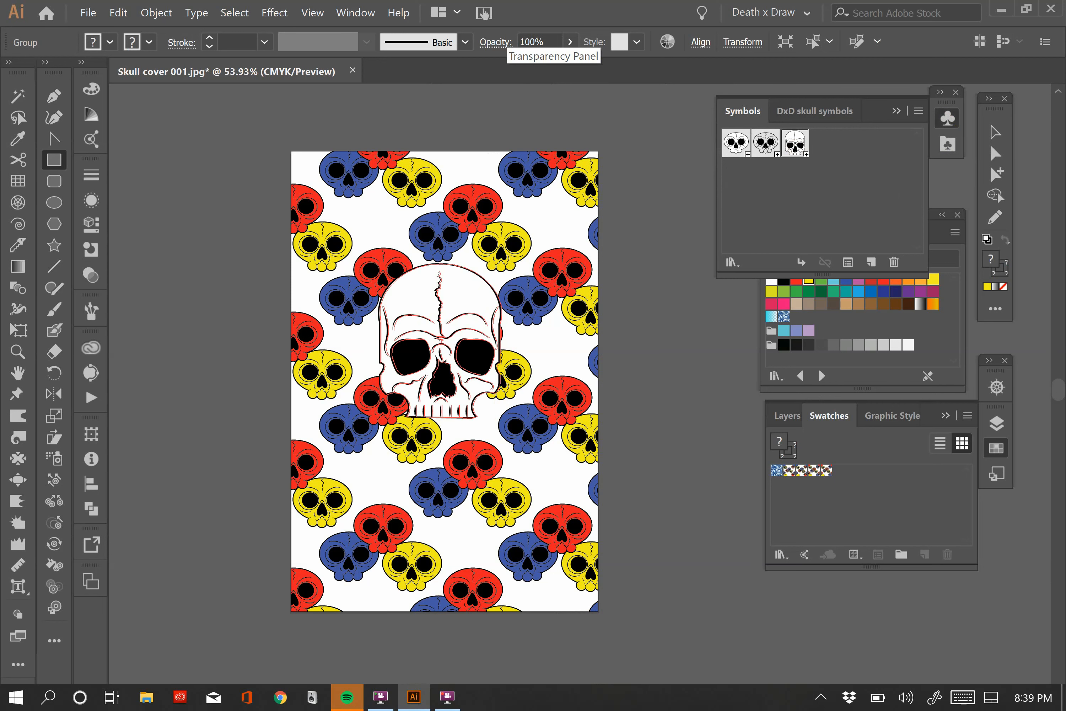
{"action": "key", "text": "Right"}
{"action": "key", "text": "Right"}
{"action": "key", "text": "Right"}
{"action": "key", "text": "Right"}
{"action": "key", "text": "Right"}
{"action": "key", "text": "Right"}
{"action": "key", "text": "Right"}
{"action": "key", "text": "Right"}
{"action": "key", "text": "Right"}
{"action": "key", "text": "Right"}
{"action": "key", "text": "Right"}
{"action": "key", "text": "Right"}
{"action": "key", "text": "Right"}
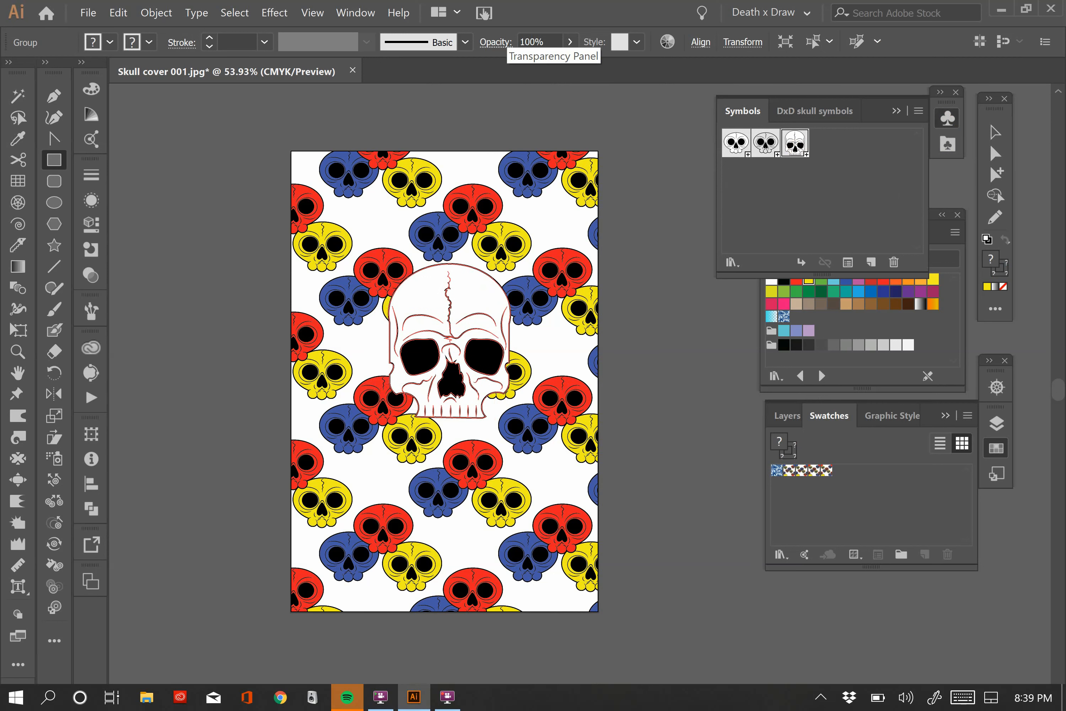
{"action": "key", "text": "Down"}
{"action": "key", "text": "Down"}
{"action": "key", "text": "Down"}
{"action": "key", "text": "Down"}
{"action": "key", "text": "Down"}
{"action": "key", "text": "Down"}
{"action": "key", "text": "Down"}
{"action": "key", "text": "Down"}
{"action": "key", "text": "Down"}
{"action": "key", "text": "Down"}
{"action": "key", "text": "Down"}
{"action": "key", "text": "Down"}
{"action": "key", "text": "Down"}
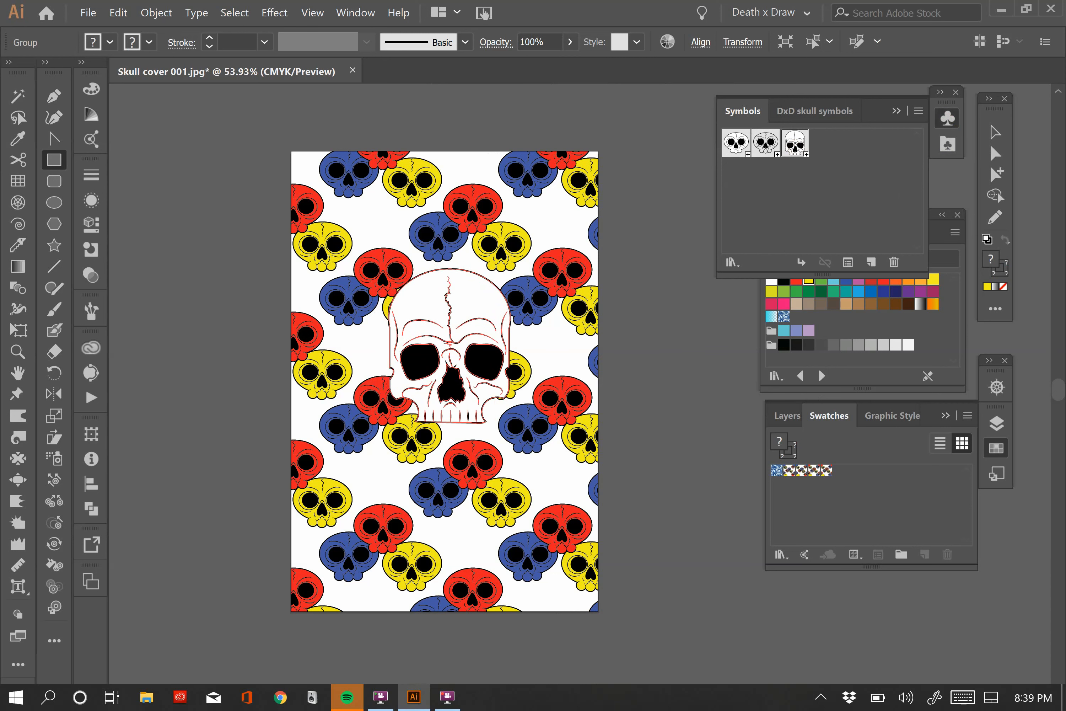
{"action": "key", "text": "Down"}
{"action": "key", "text": "Down"}
{"action": "key", "text": "Down"}
{"action": "key", "text": "Down"}
{"action": "key", "text": "Down"}
{"action": "key", "text": "Down"}
{"action": "key", "text": "Down"}
{"action": "key", "text": "Down"}
{"action": "key", "text": "Down"}
{"action": "key", "text": "Down"}
{"action": "key", "text": "Down"}
{"action": "key", "text": "Down"}
{"action": "key", "text": "Down"}
{"action": "key", "text": "Down"}
{"action": "key", "text": "Down"}
{"action": "key", "text": "Down"}
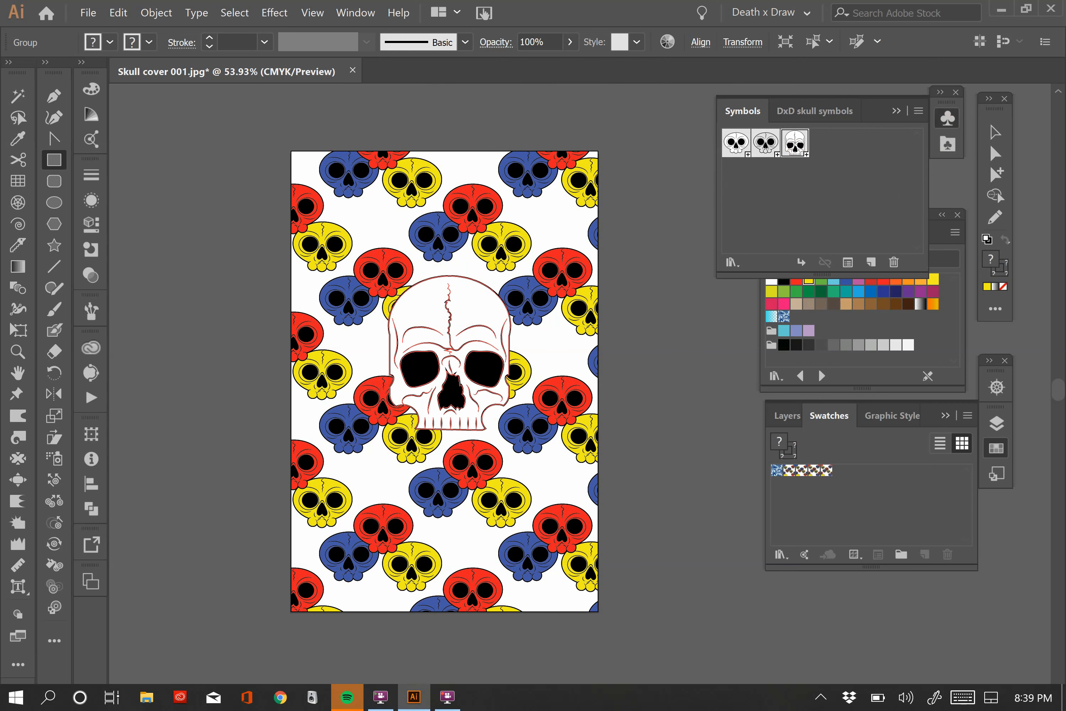
{"action": "key", "text": "Down"}
{"action": "key", "text": "Down"}
{"action": "key", "text": "Down"}
{"action": "key", "text": "Down"}
{"action": "key", "text": "Down"}
{"action": "key", "text": "Down"}
{"action": "key", "text": "Down"}
{"action": "key", "text": "Down"}
{"action": "key", "text": "Down"}
{"action": "key", "text": "Down"}
{"action": "key", "text": "Down"}
{"action": "key", "text": "Down"}
{"action": "key", "text": "Down"}
{"action": "key", "text": "Down"}
{"action": "key", "text": "Down"}
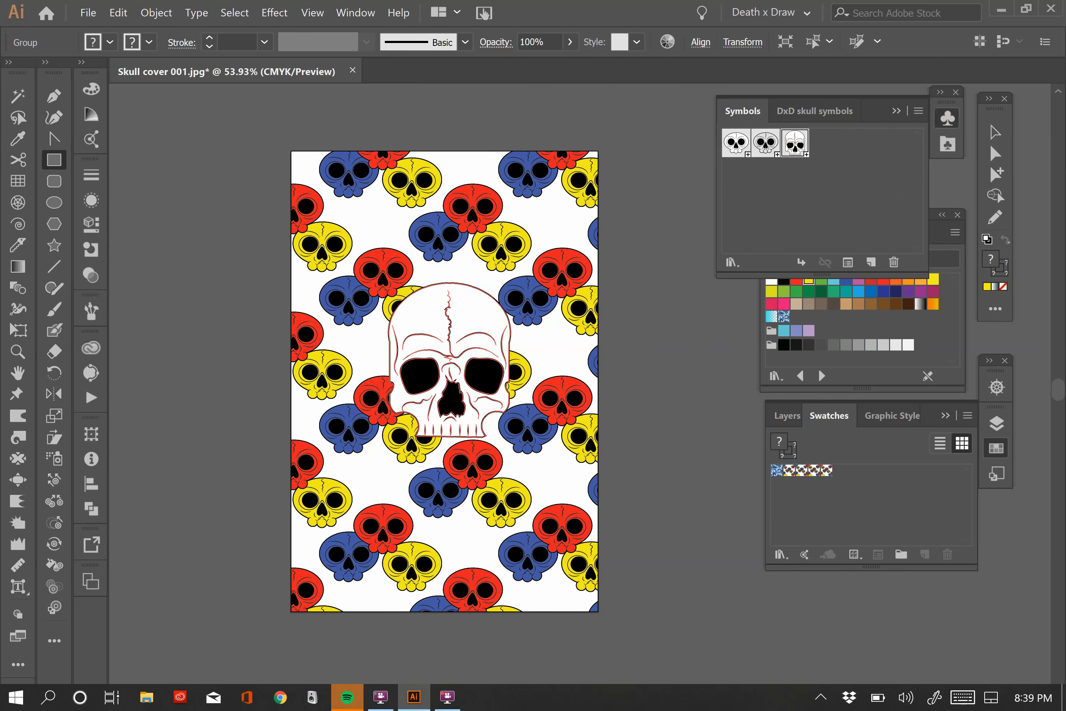
{"action": "key", "text": "Down"}
{"action": "key", "text": "Down"}
{"action": "key", "text": "Down"}
{"action": "key", "text": "Down"}
{"action": "key", "text": "Down"}
{"action": "key", "text": "Down"}
{"action": "key", "text": "Down"}
{"action": "key", "text": "Down"}
{"action": "key", "text": "Down"}
{"action": "key", "text": "Down"}
{"action": "key", "text": "Down"}
{"action": "key", "text": "Down"}
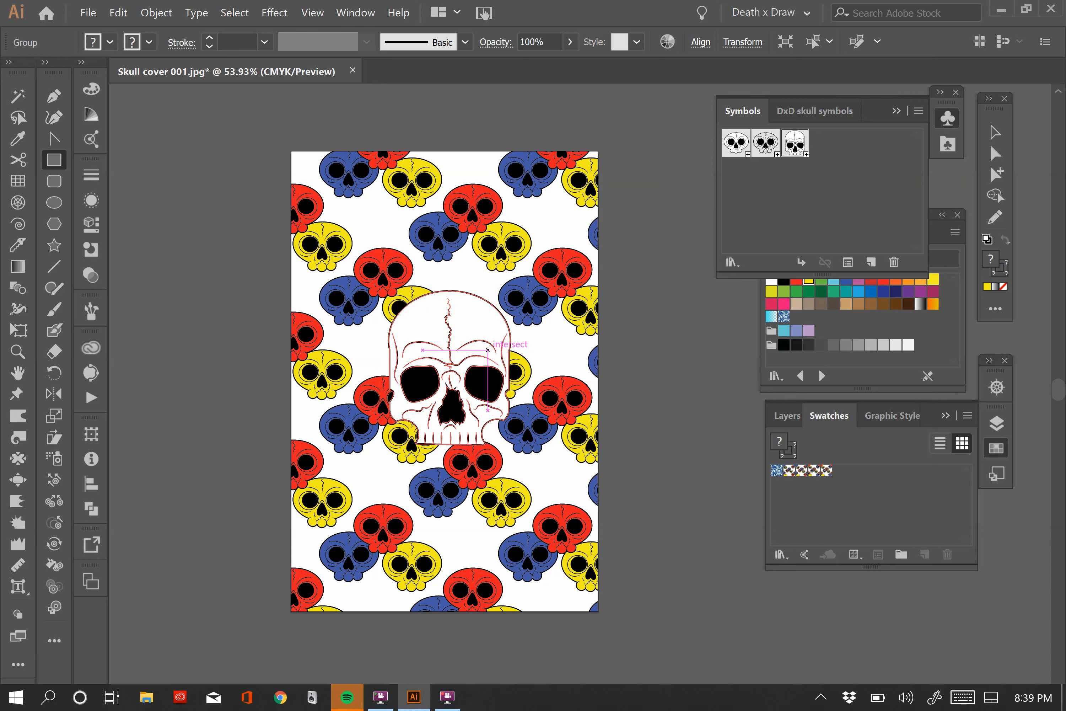
Step: Fine-tune the large white skull's position in small nudges until it is centred horizontally on the artboard
{"action": "key", "text": "Up"}
{"action": "key", "text": "Up"}
{"action": "key", "text": "Up"}
{"action": "key", "text": "Up"}
{"action": "key", "text": "Up"}
{"action": "key", "text": "Down"}
{"action": "key", "text": "Down"}
{"action": "key", "text": "Down"}
{"action": "key", "text": "Down"}
{"action": "key", "text": "Down"}
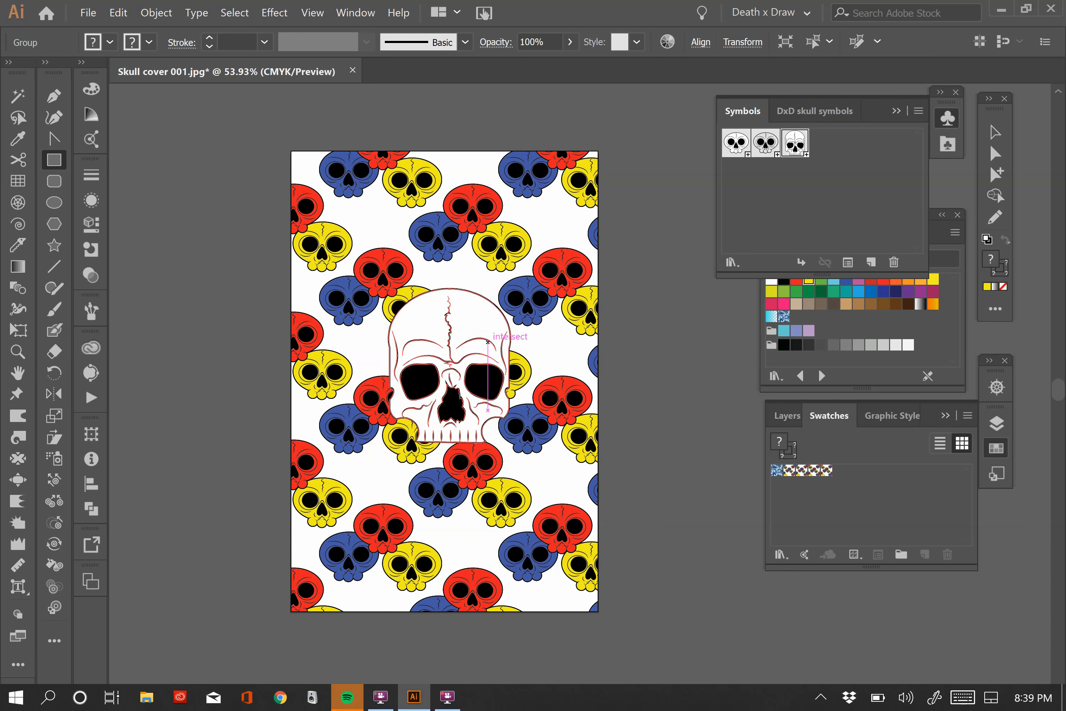
{"action": "key", "text": "Down"}
{"action": "key", "text": "Down"}
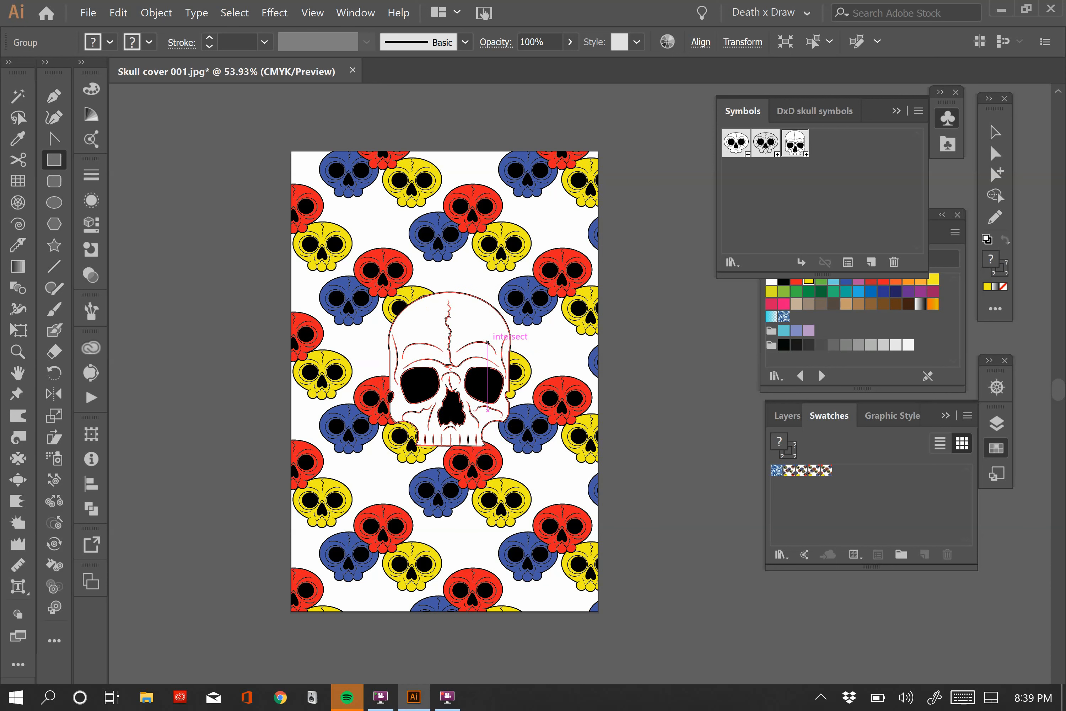
{"action": "key", "text": "Up"}
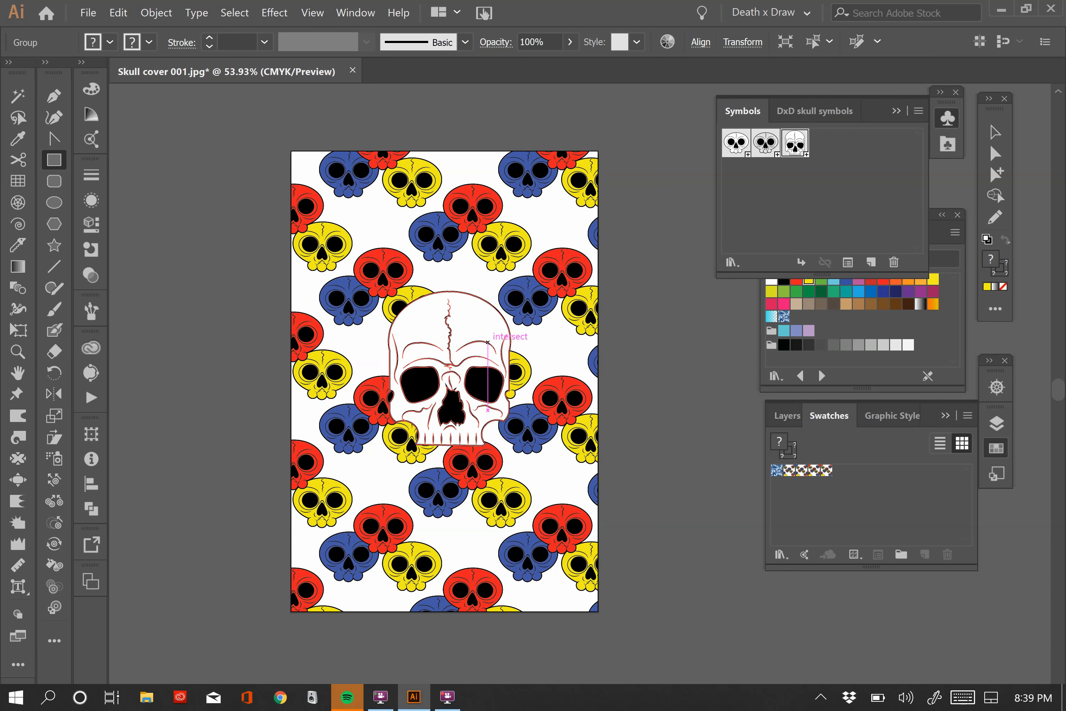
{"action": "key", "text": "Right"}
{"action": "key", "text": "Right"}
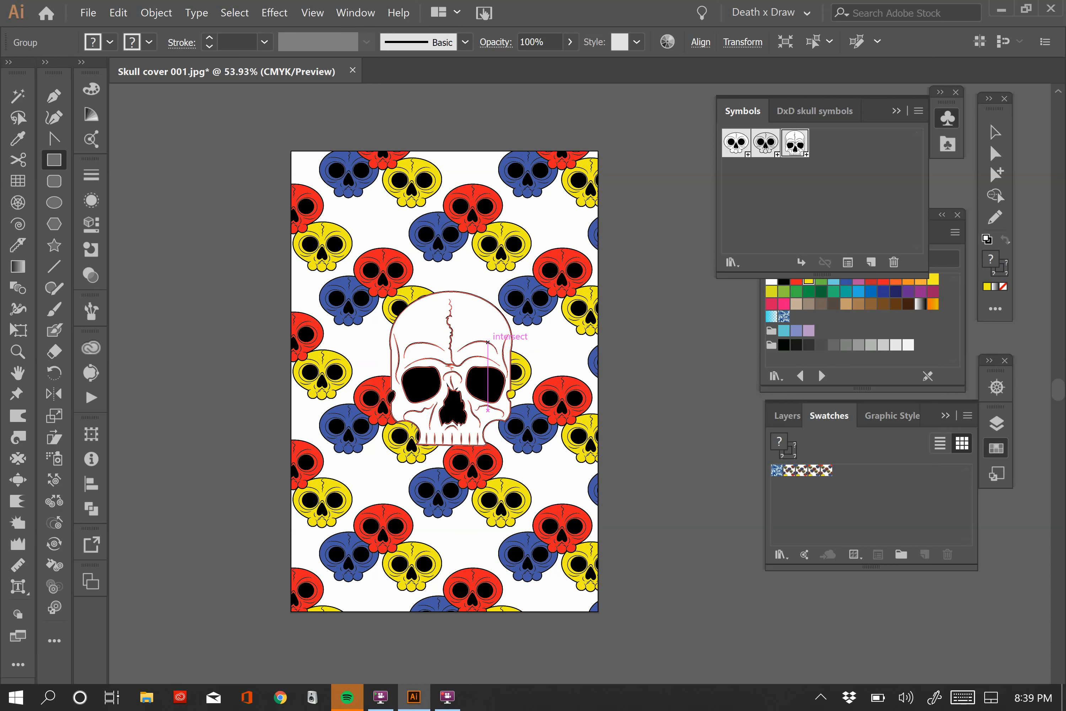
{"action": "key", "text": "Up"}
{"action": "key", "text": "Up"}
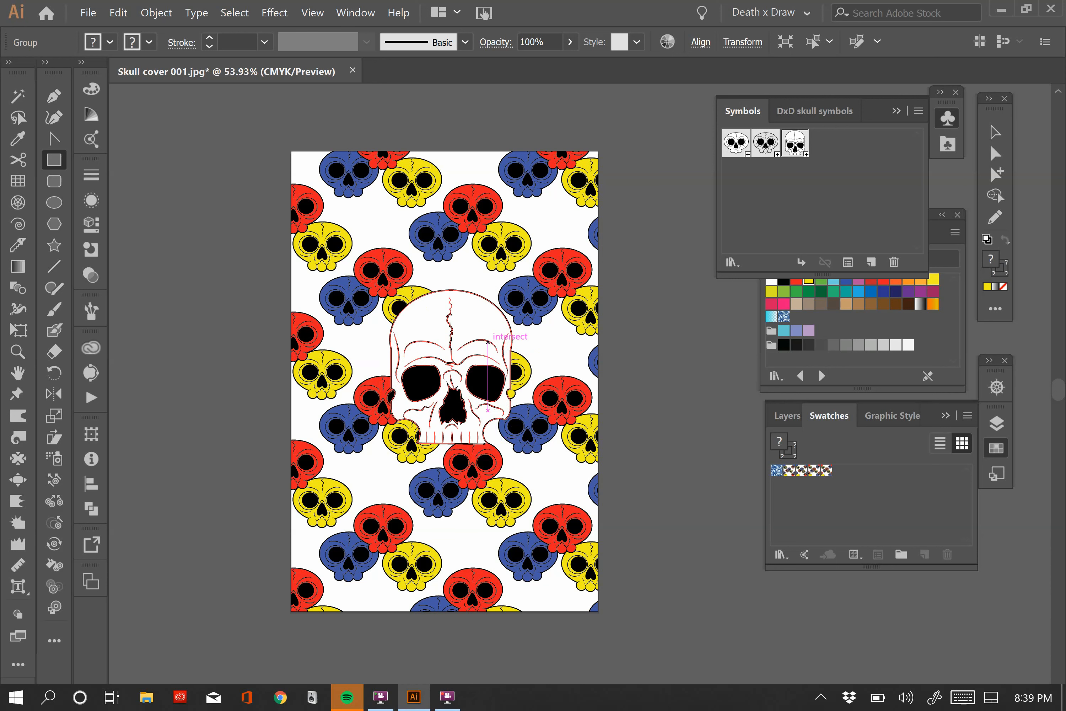
{"action": "key", "text": "Down"}
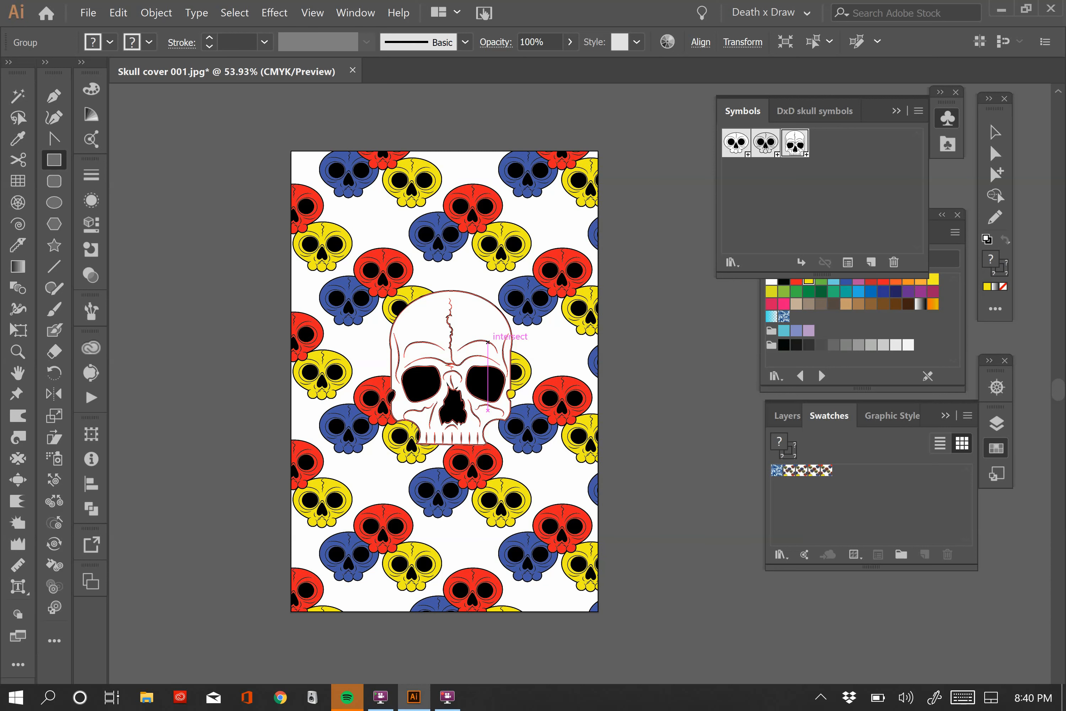
{"action": "key", "text": "Left"}
{"action": "key", "text": "Left"}
{"action": "key", "text": "Left"}
{"action": "key", "text": "Left"}
{"action": "key", "text": "Left"}
{"action": "key", "text": "Left"}
{"action": "key", "text": "Left"}
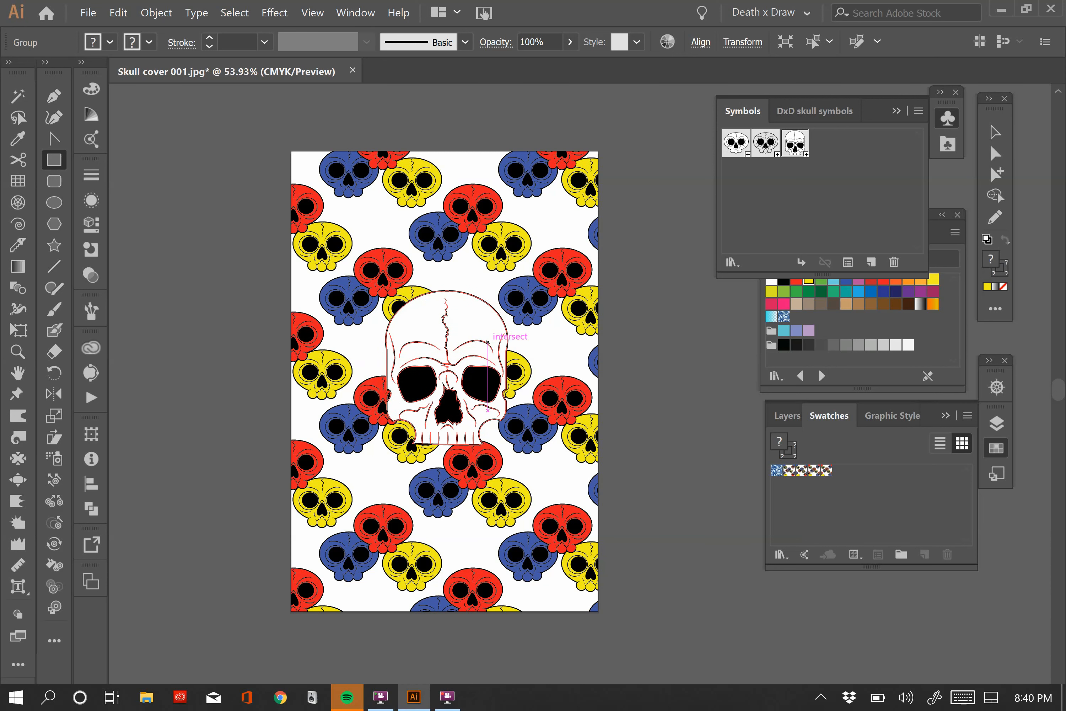
{"action": "key", "text": "Down"}
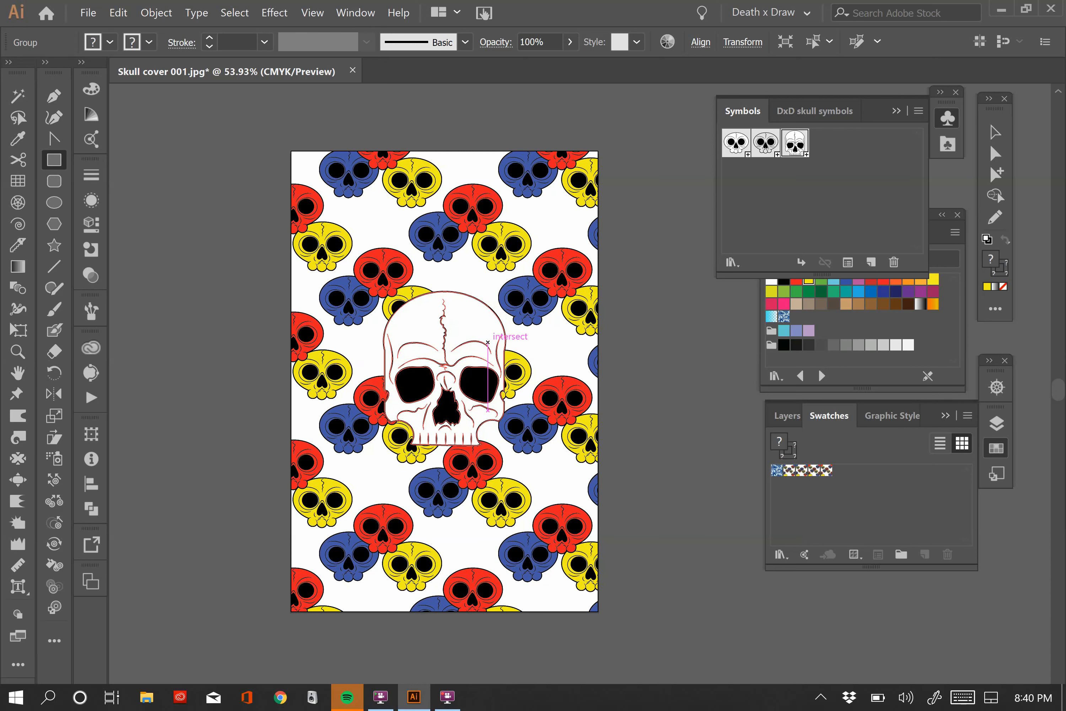
{"action": "key", "text": "Up"}
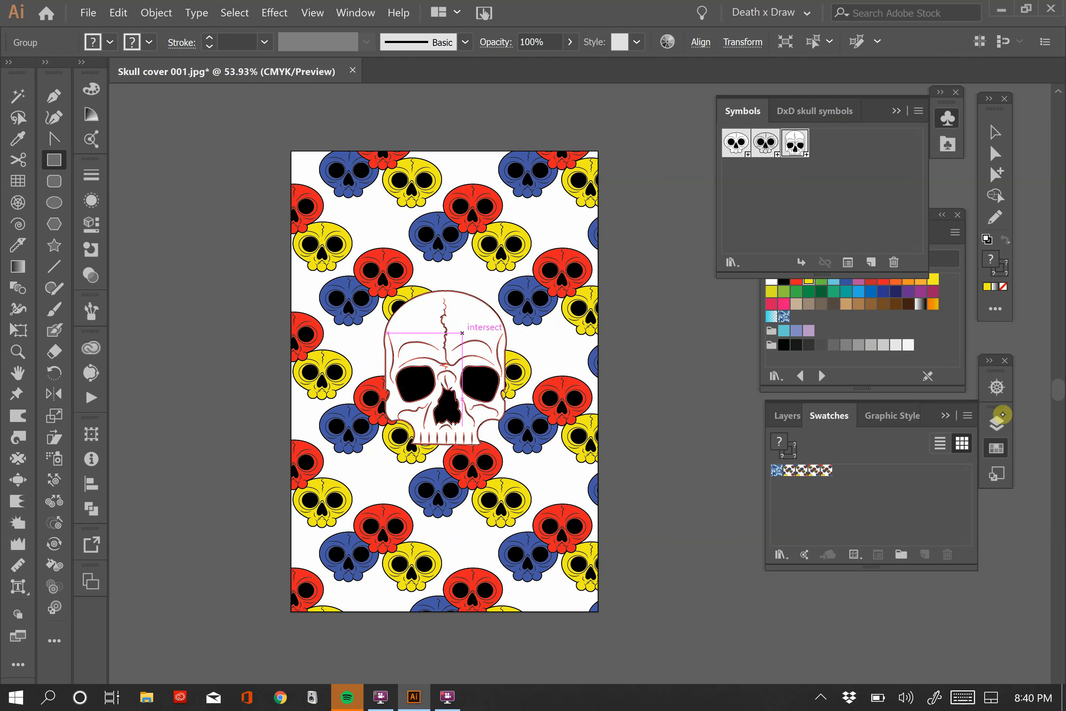
Step: Move only the pattern inside the background rectangle by -0.1 in horizontally, with Transform Objects off and Transform Patterns on
{"action": "left_click", "coordinate": [996, 423]}
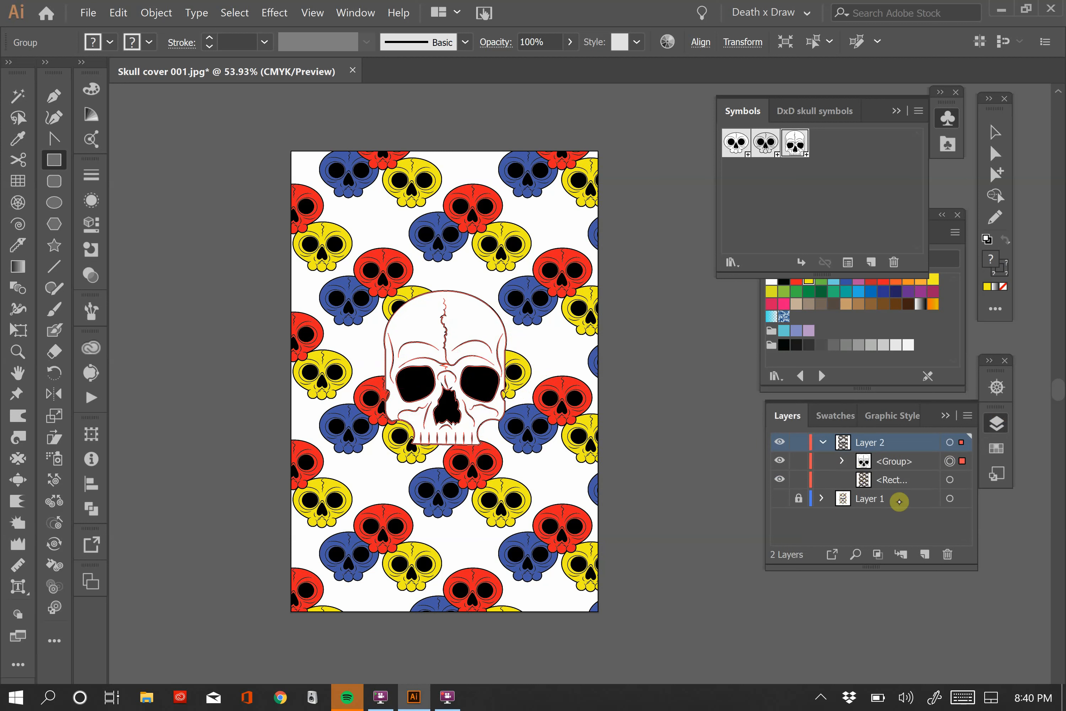
{"action": "left_click", "coordinate": [902, 480]}
{"action": "left_click", "coordinate": [950, 479]}
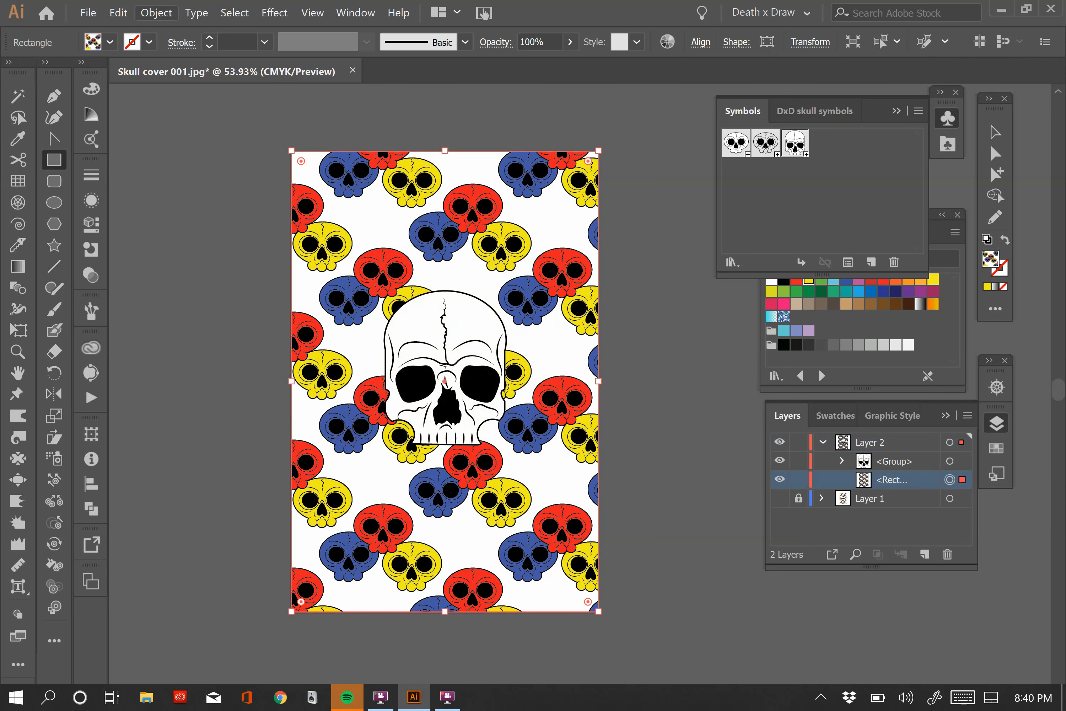
{"action": "left_click", "coordinate": [156, 12]}
{"action": "mouse_move", "coordinate": [204, 31]}
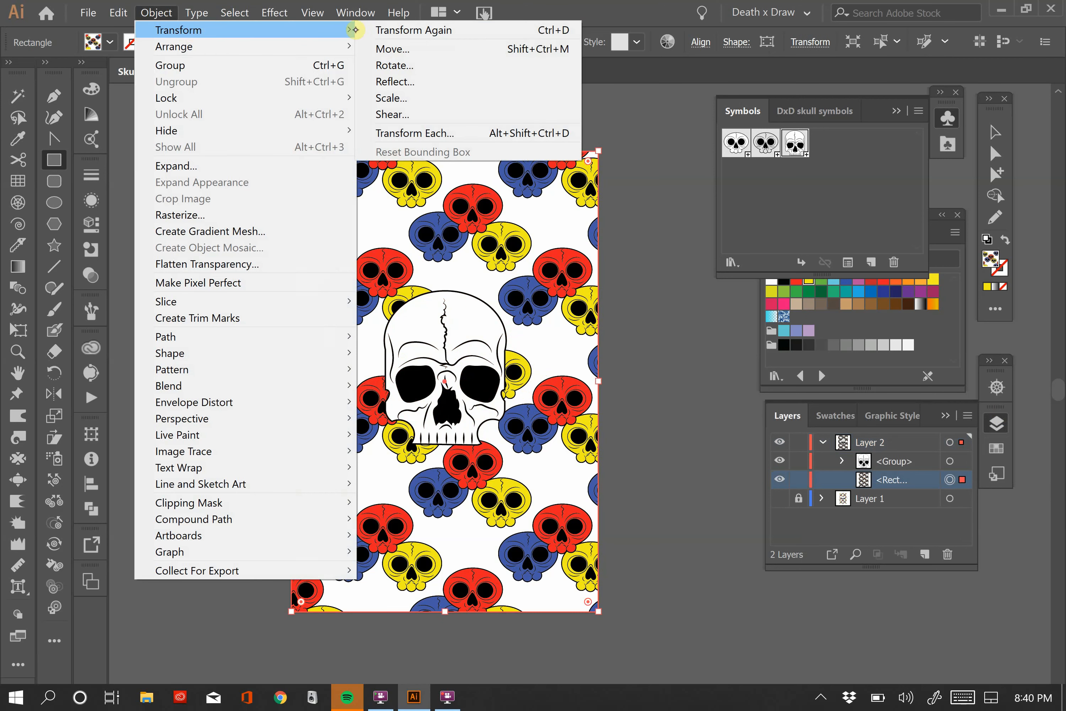
{"action": "left_click", "coordinate": [389, 48]}
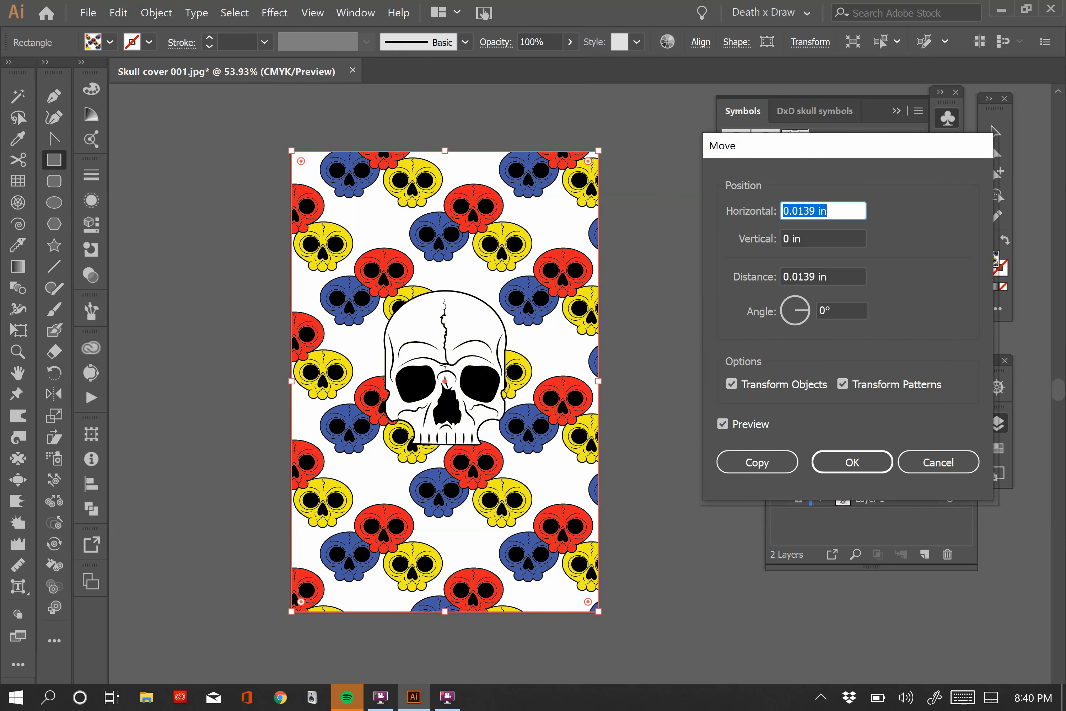
{"action": "type", "text": "-.1"}
{"action": "key", "text": "Tab"}
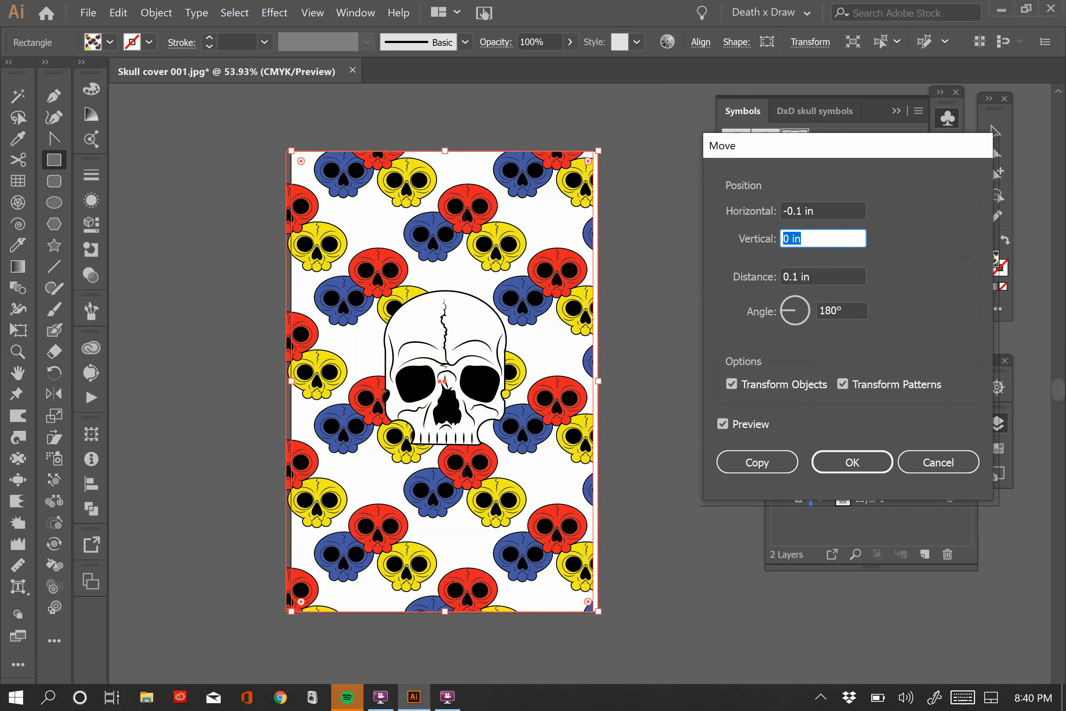
{"action": "left_click", "coordinate": [722, 423]}
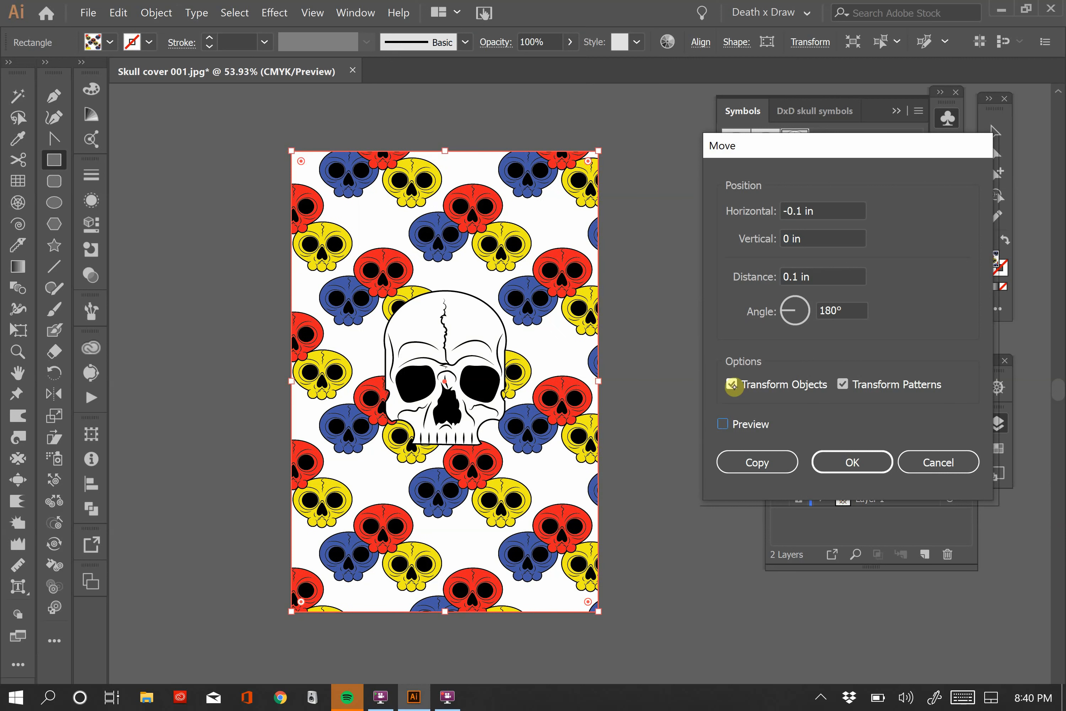
{"action": "left_click", "coordinate": [732, 383]}
{"action": "left_click", "coordinate": [722, 423]}
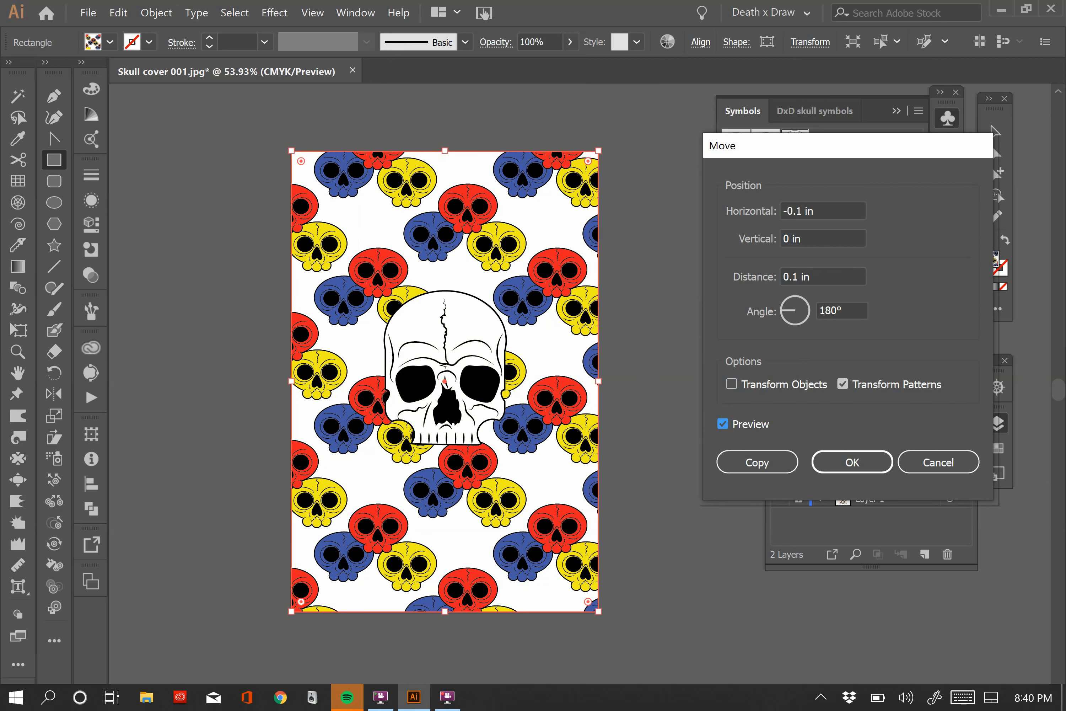
{"action": "left_click", "coordinate": [846, 460]}
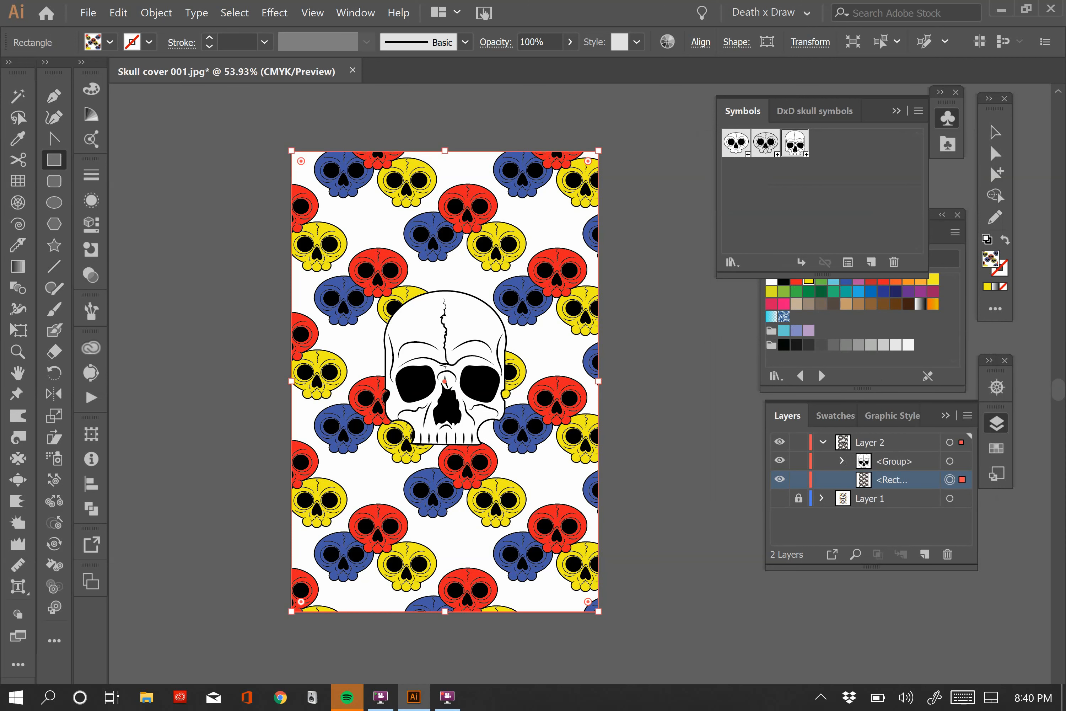
Step: Nudge the pattern fill left inside the background rectangle and back again without moving the rectangle itself
{"action": "key", "text": "shift+grave+Left"}
{"action": "key", "text": "shift+grave+Left"}
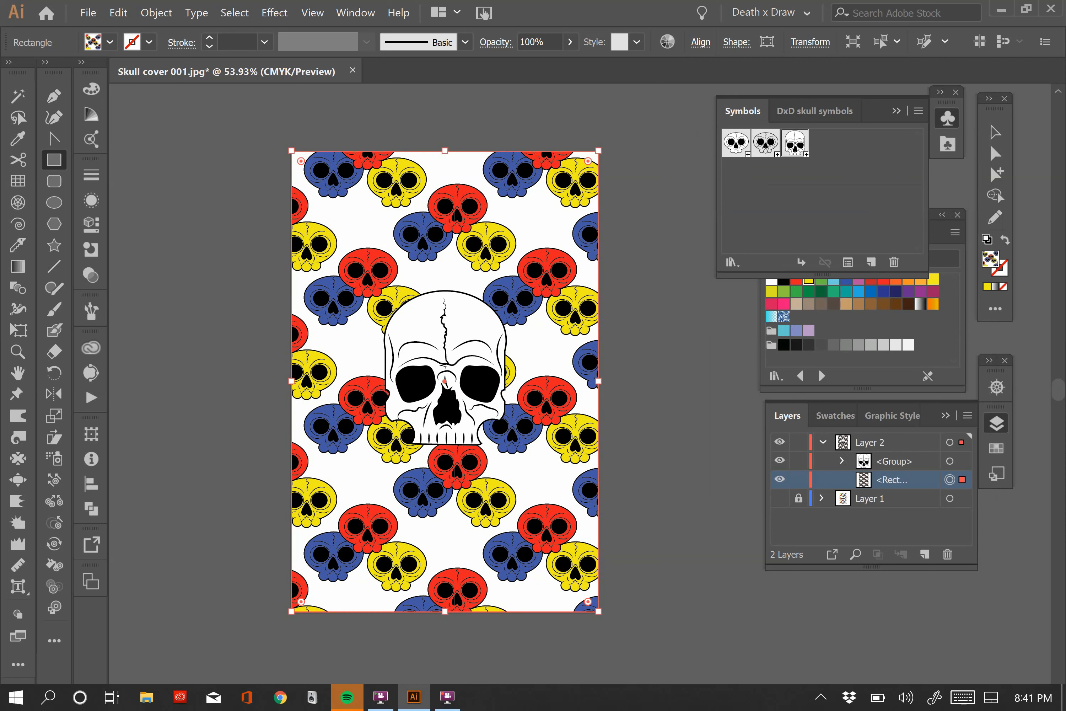
{"action": "key", "text": "shift+grave+Right"}
{"action": "key", "text": "shift+grave+Right"}
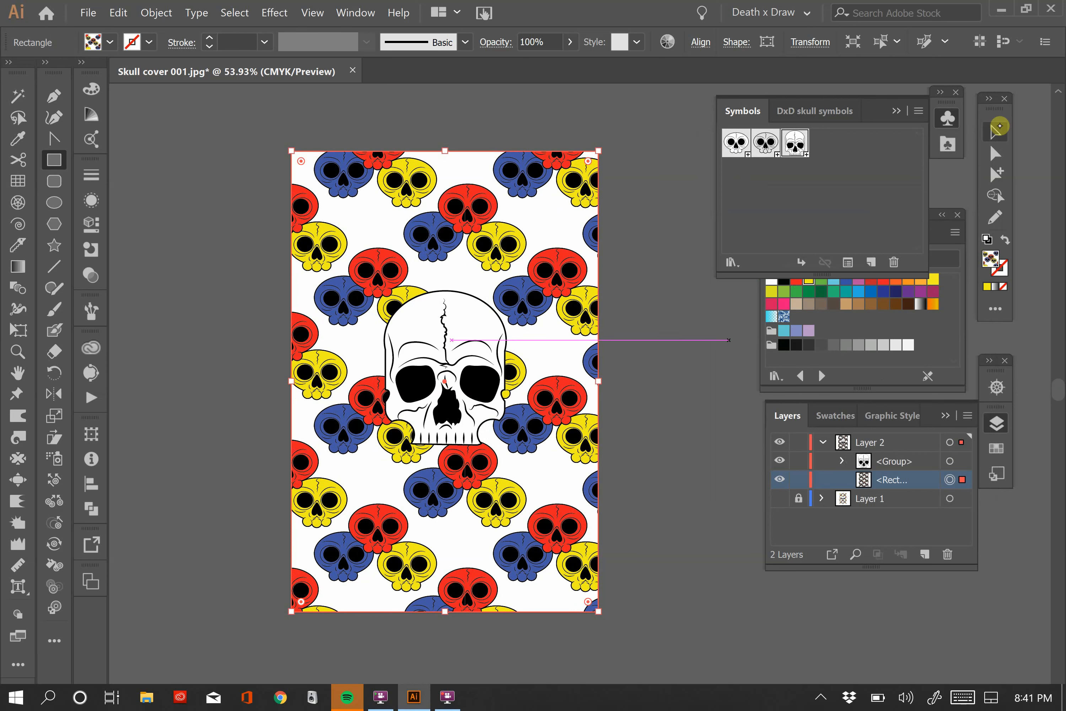
Step: Switch to the Selection tool and deselect the background rectangle
{"action": "left_click", "coordinate": [995, 129]}
{"action": "left_click", "coordinate": [688, 340]}
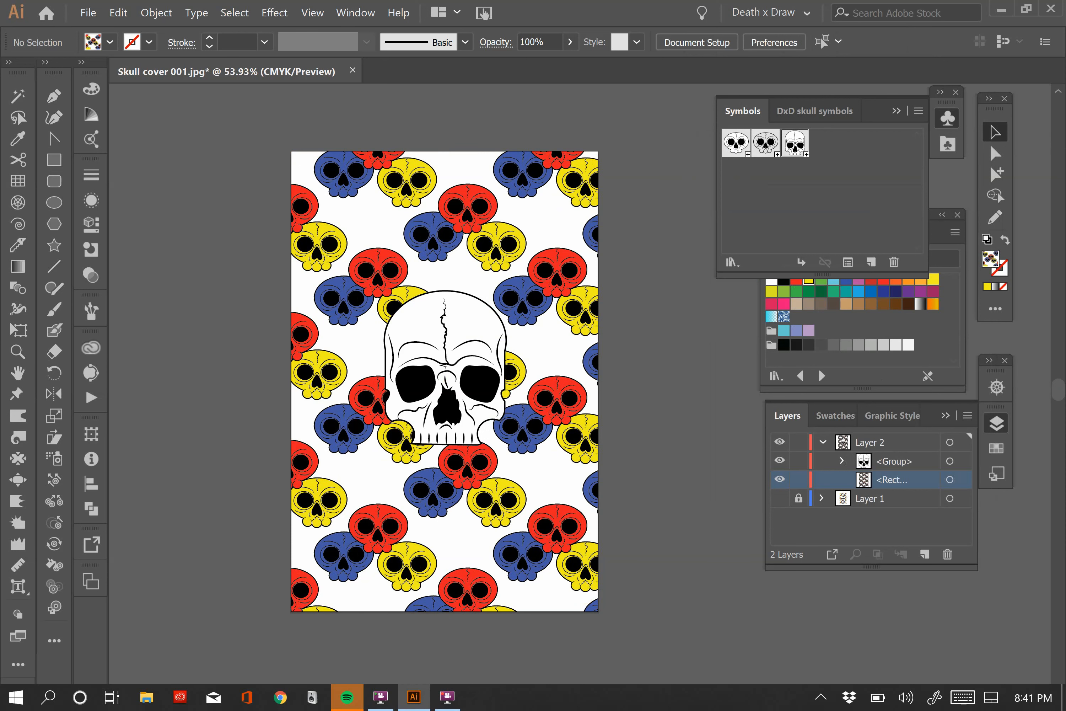